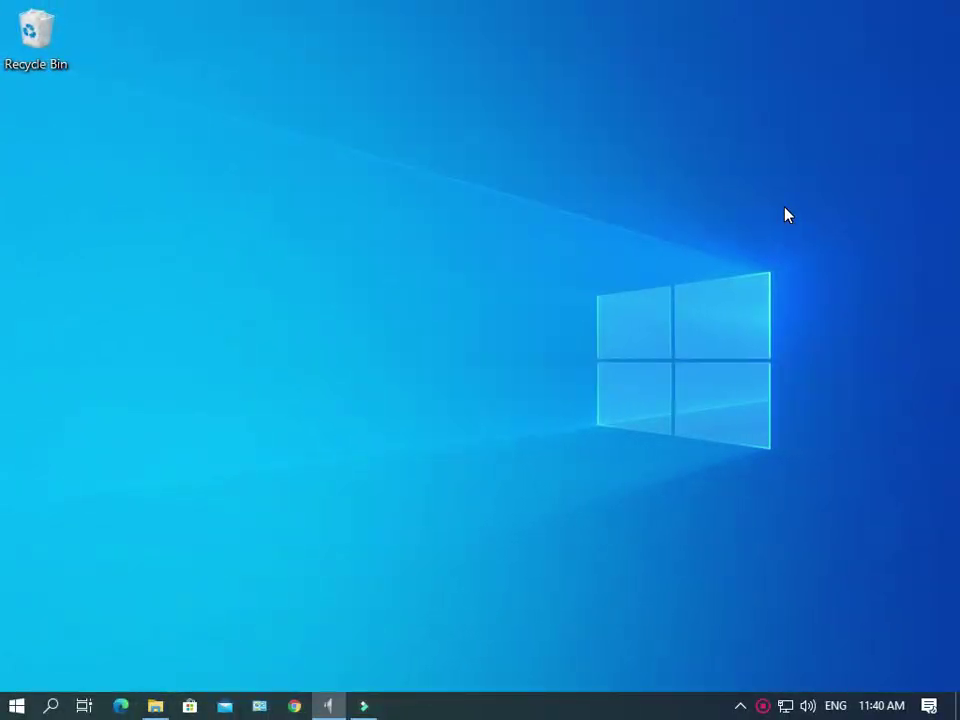
Open the Digital Technology folder inside Documents in File Explorer.
{"action": "key", "text": "super+e"}
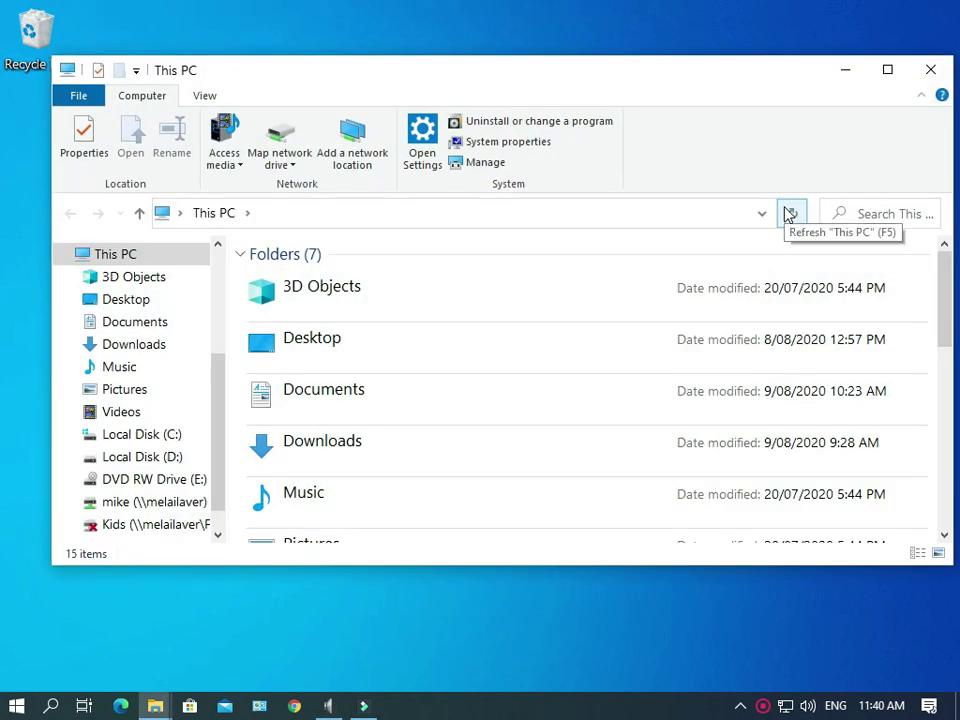
{"action": "left_click", "coordinate": [88, 322]}
{"action": "double_click", "coordinate": [276, 327]}
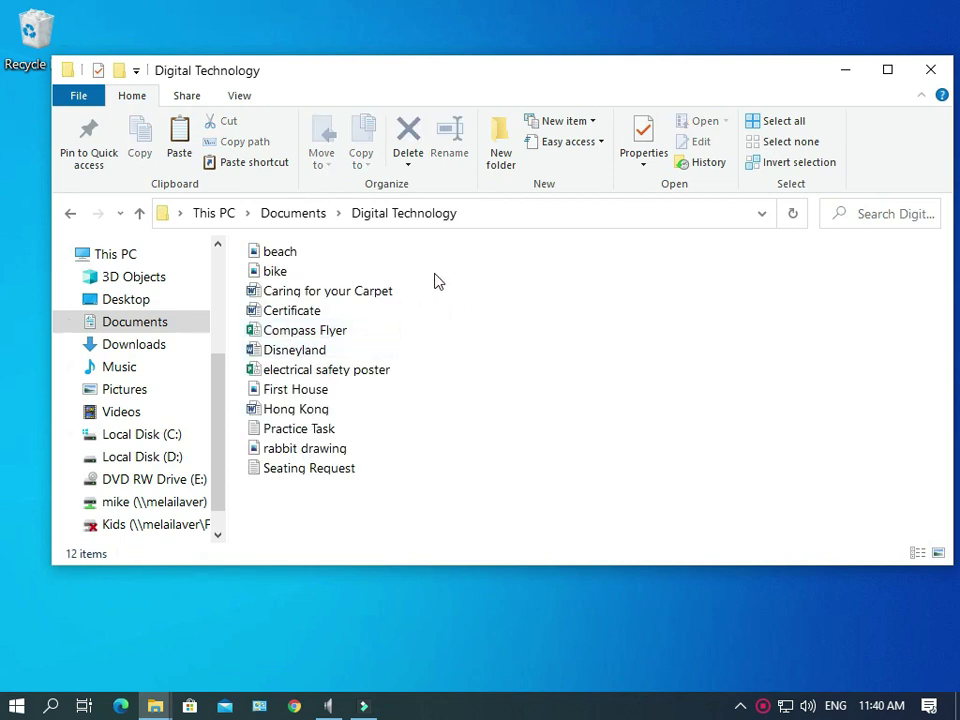
Switch the folder to Details view and select the electrical safety poster file.
{"action": "left_click", "coordinate": [238, 97]}
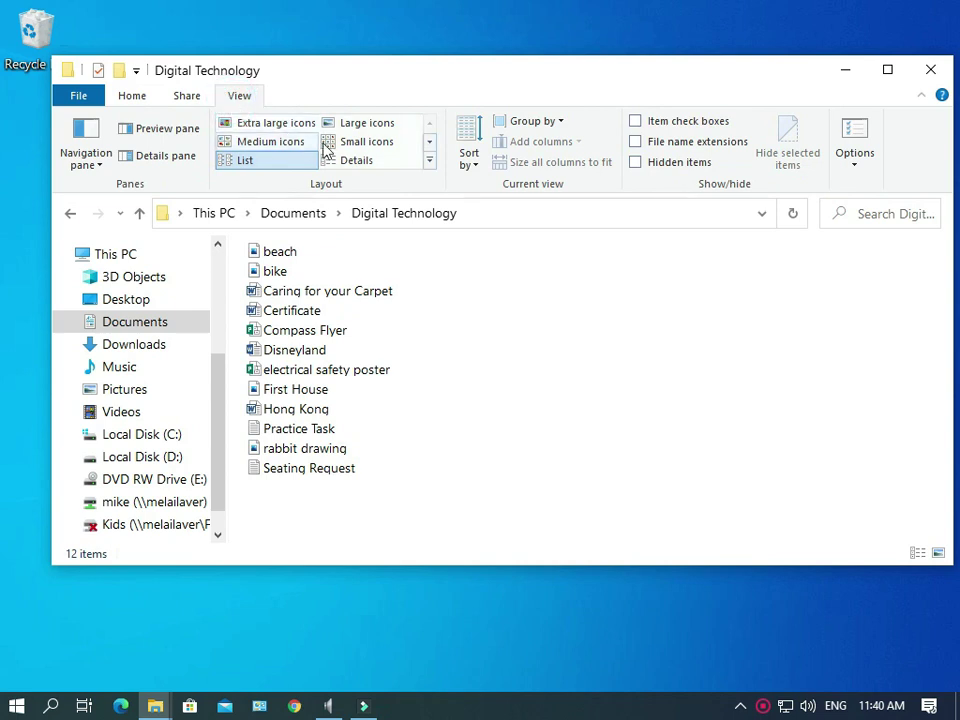
{"action": "left_click", "coordinate": [354, 163]}
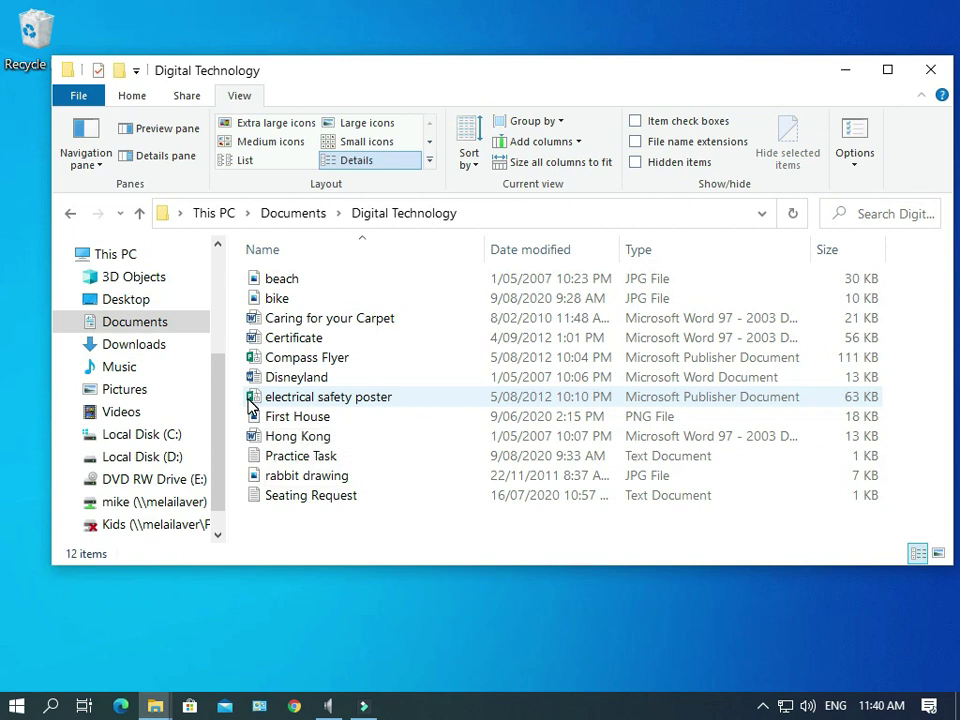
{"action": "mouse_move", "coordinate": [248, 400]}
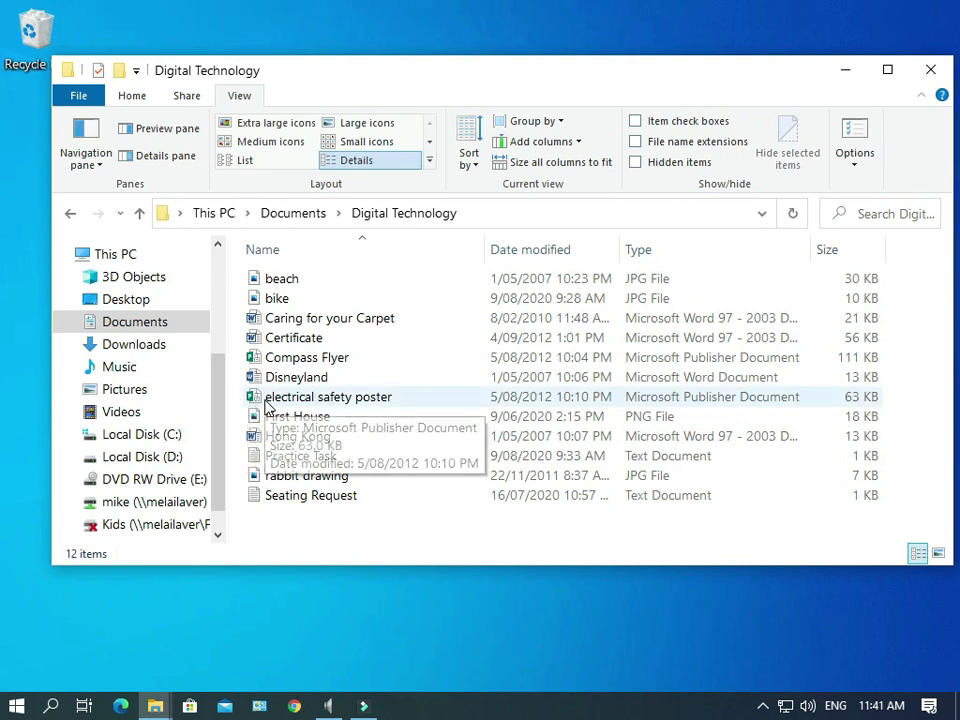
{"action": "left_click", "coordinate": [269, 403]}
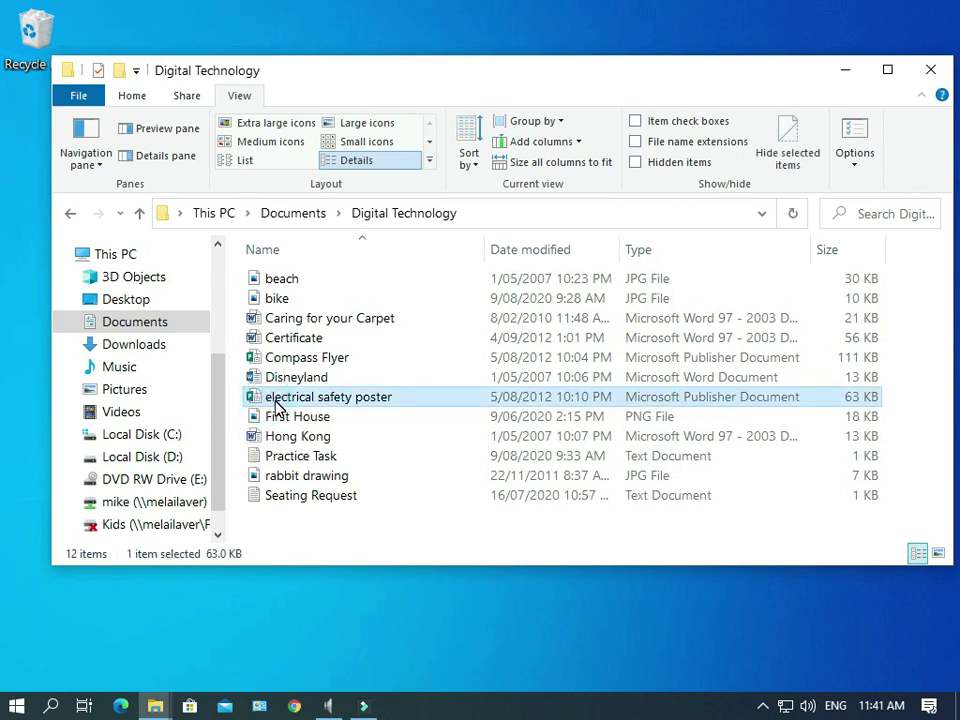
{"action": "double_click", "coordinate": [278, 403]}
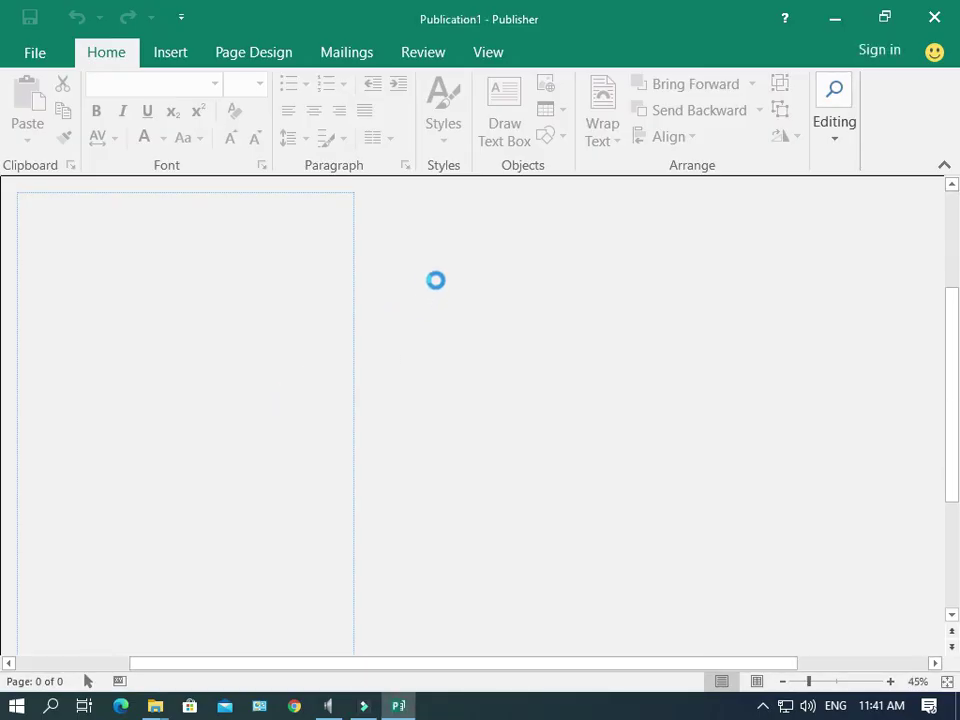
{"action": "left_click", "coordinate": [588, 487]}
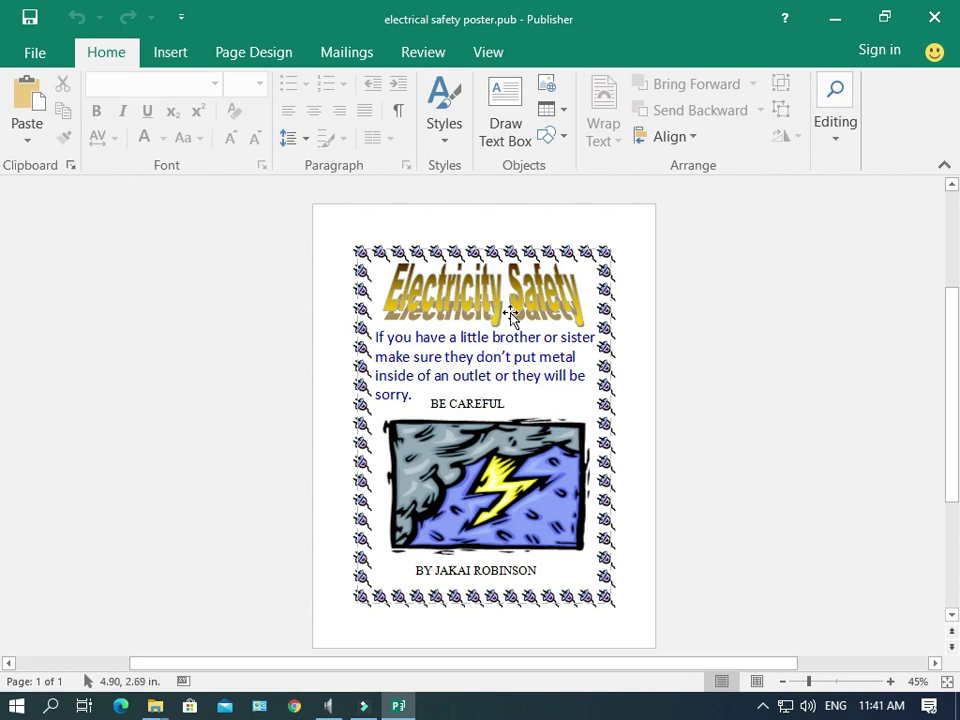
{"action": "left_click", "coordinate": [933, 20]}
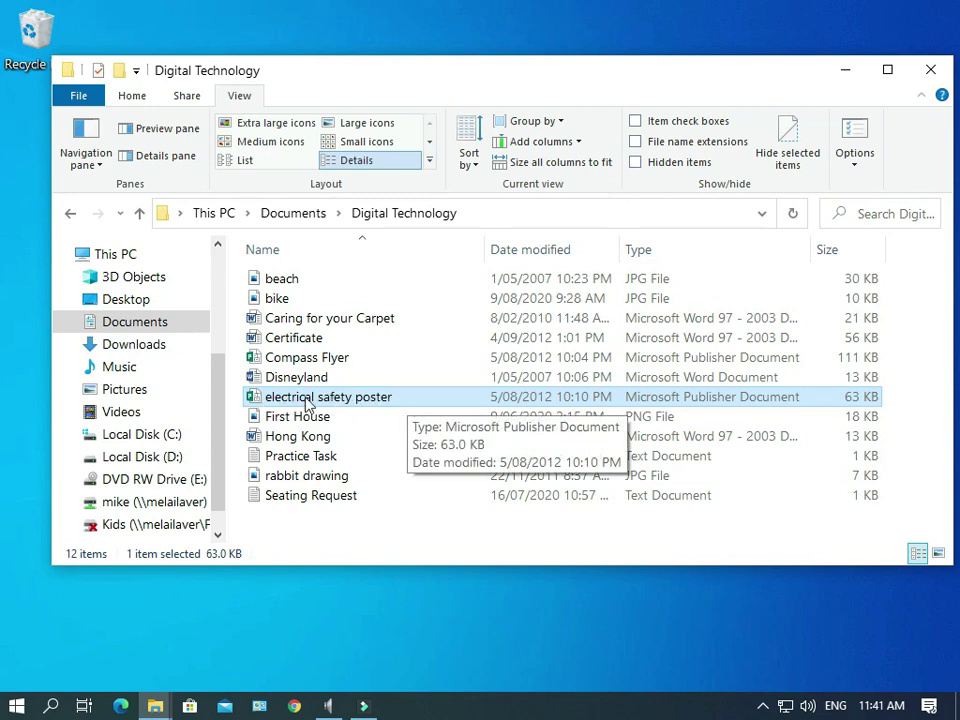
Turn on file name extensions, then select Certificate.doc and Practice Task.txt.
{"action": "left_click", "coordinate": [636, 143]}
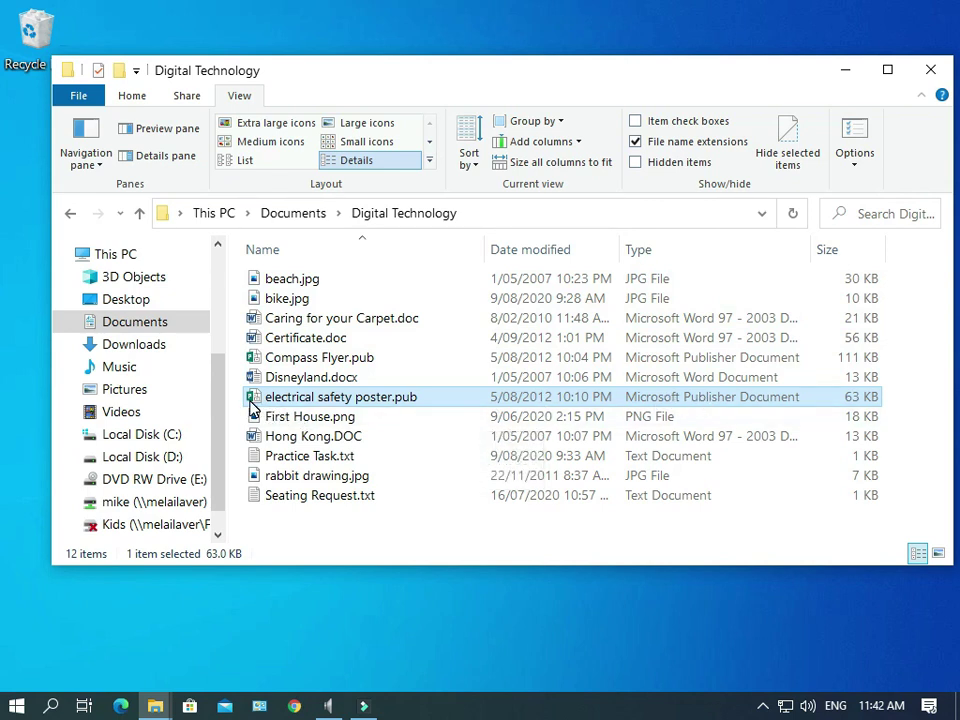
{"action": "mouse_move", "coordinate": [257, 403]}
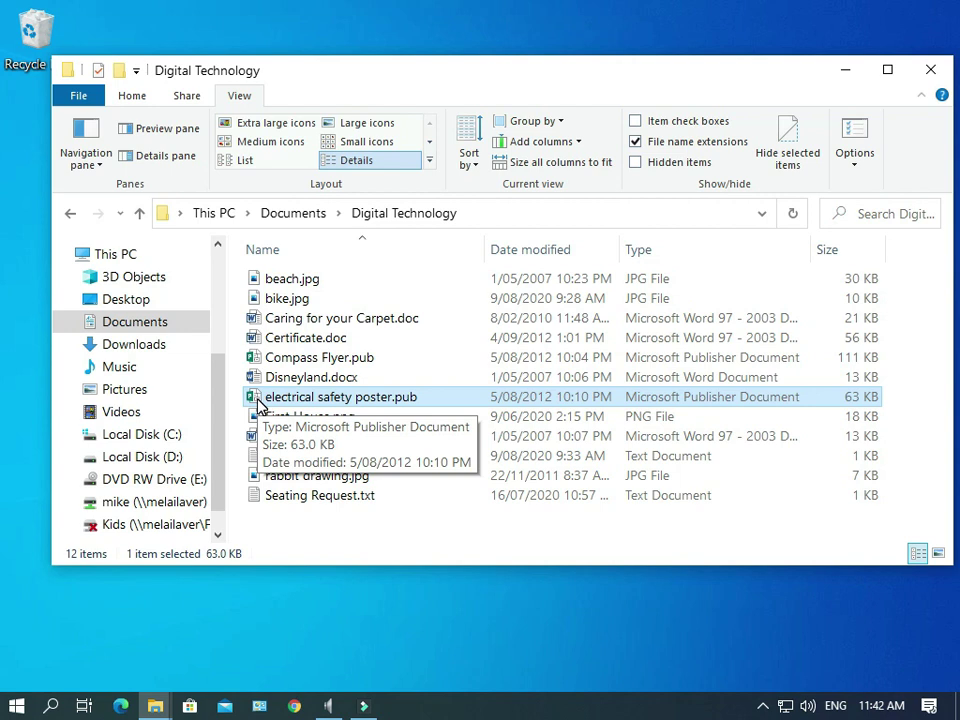
{"action": "left_click", "coordinate": [256, 339]}
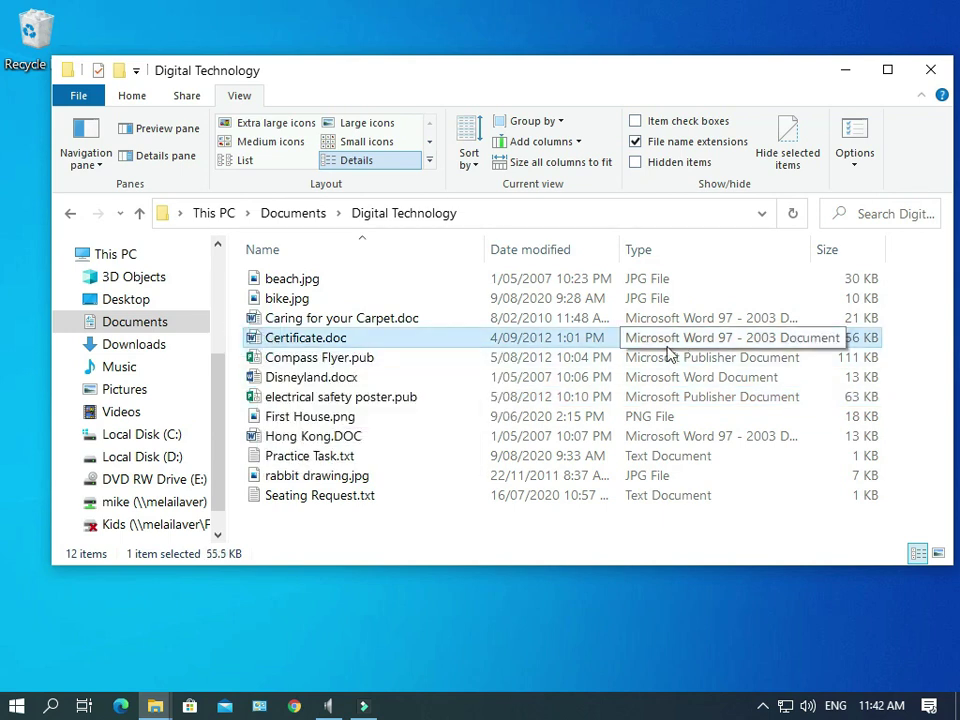
{"action": "mouse_move", "coordinate": [255, 345]}
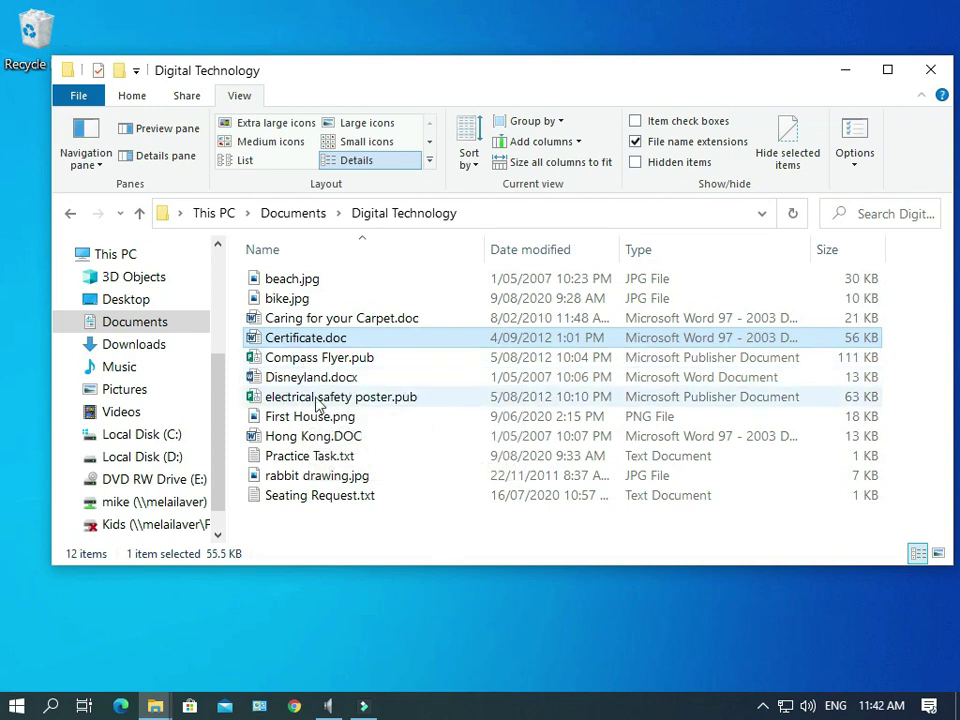
{"action": "left_click", "coordinate": [280, 460]}
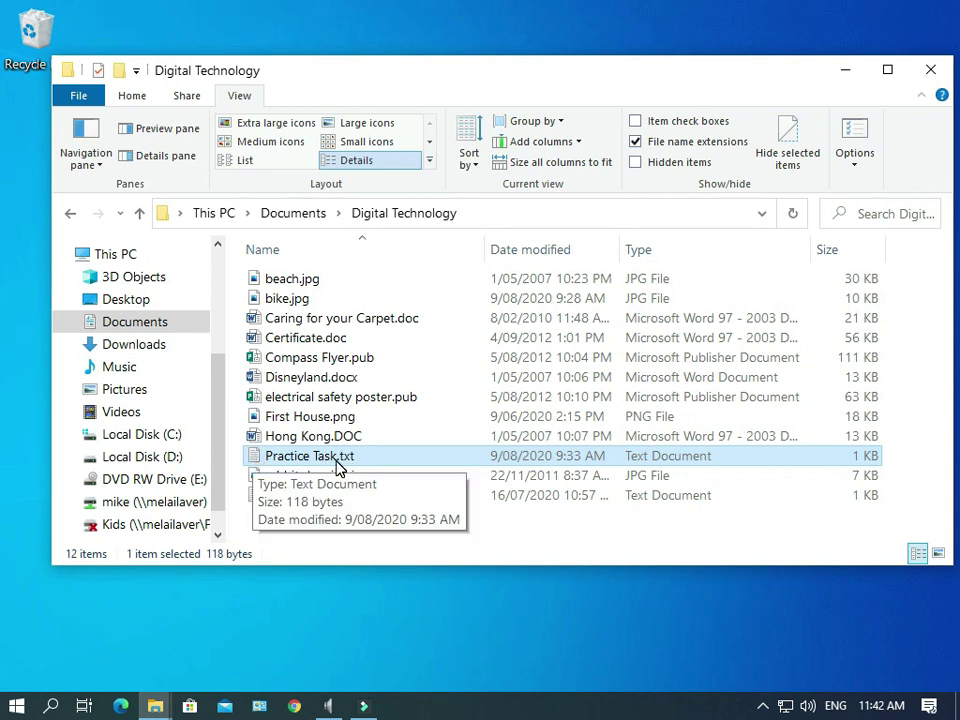
{"action": "double_click", "coordinate": [296, 457]}
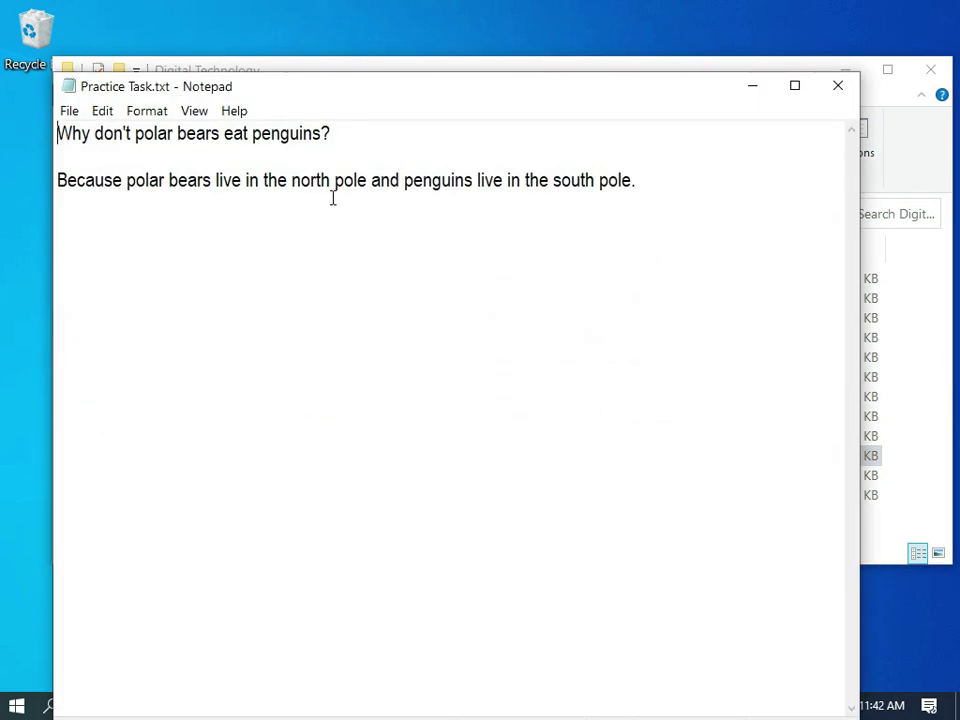
{"action": "left_click", "coordinate": [849, 93]}
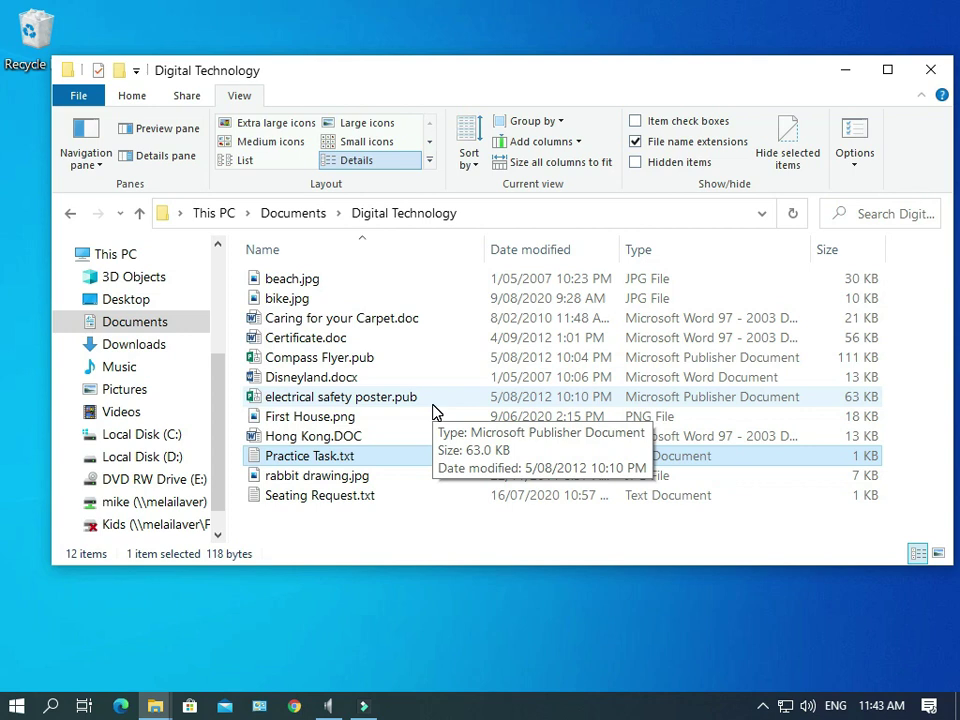
Select First House.png and open it in Photos.
{"action": "left_click", "coordinate": [321, 418]}
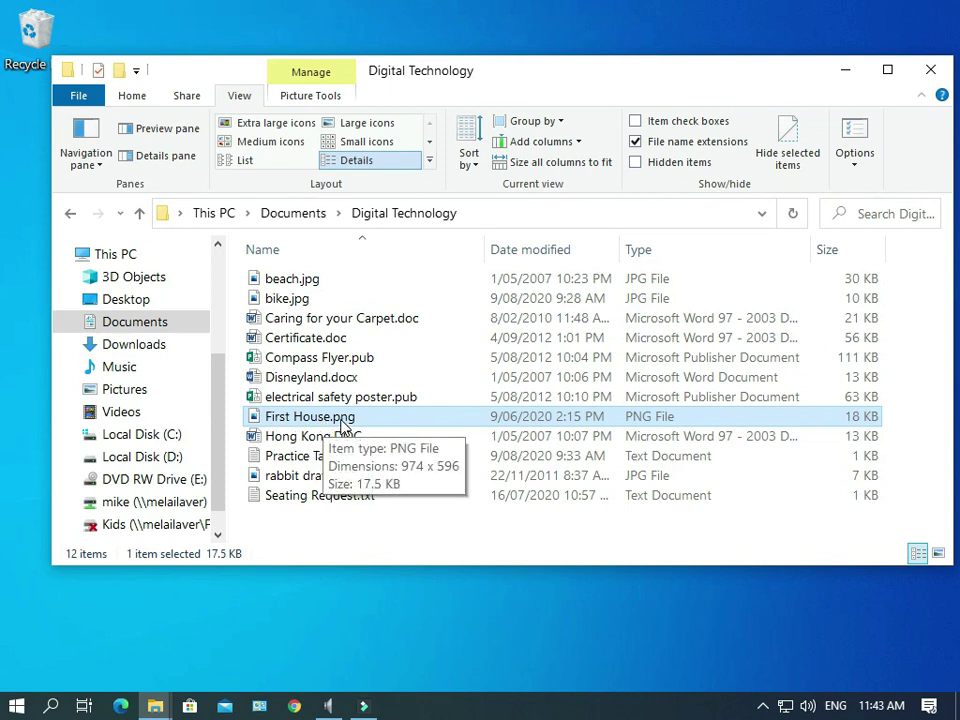
{"action": "double_click", "coordinate": [255, 427]}
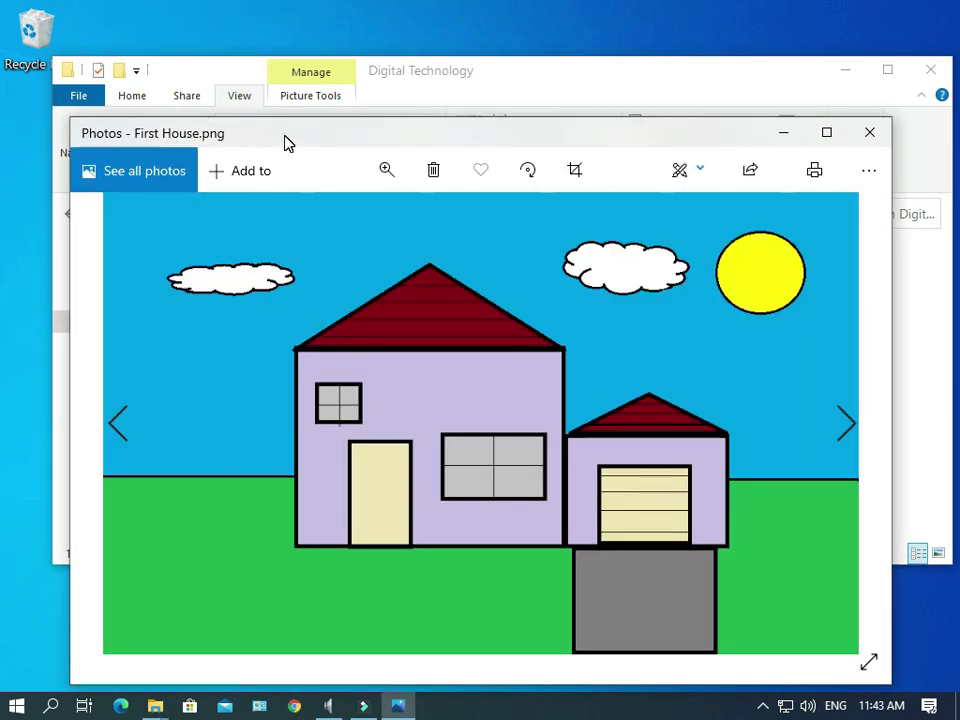
Shift the Photos window up-left to view the house drawing, then close Photos.
{"action": "left_click_drag", "start_coordinate": [285, 143], "coordinate": [267, 117]}
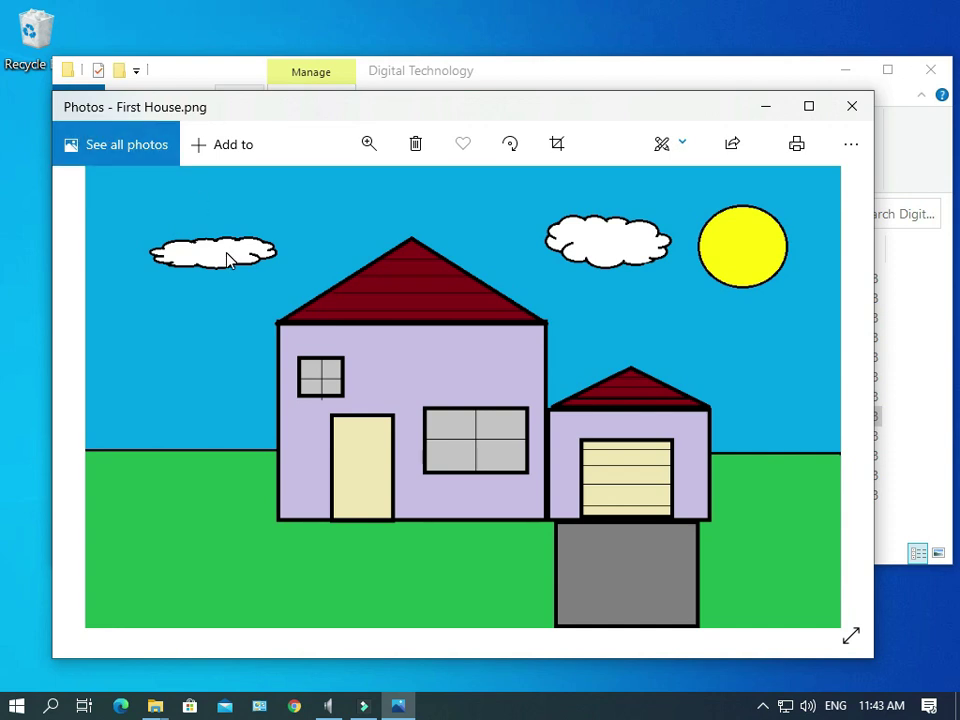
{"action": "left_click", "coordinate": [848, 114]}
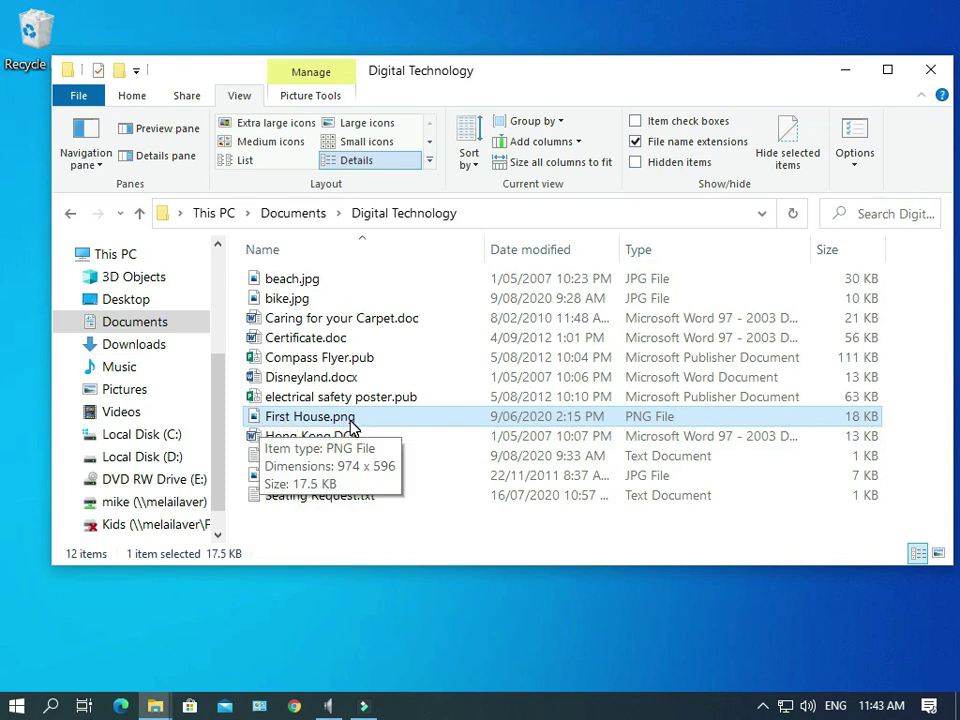
Open First House.png in Paint using Open with.
{"action": "right_click", "coordinate": [280, 423]}
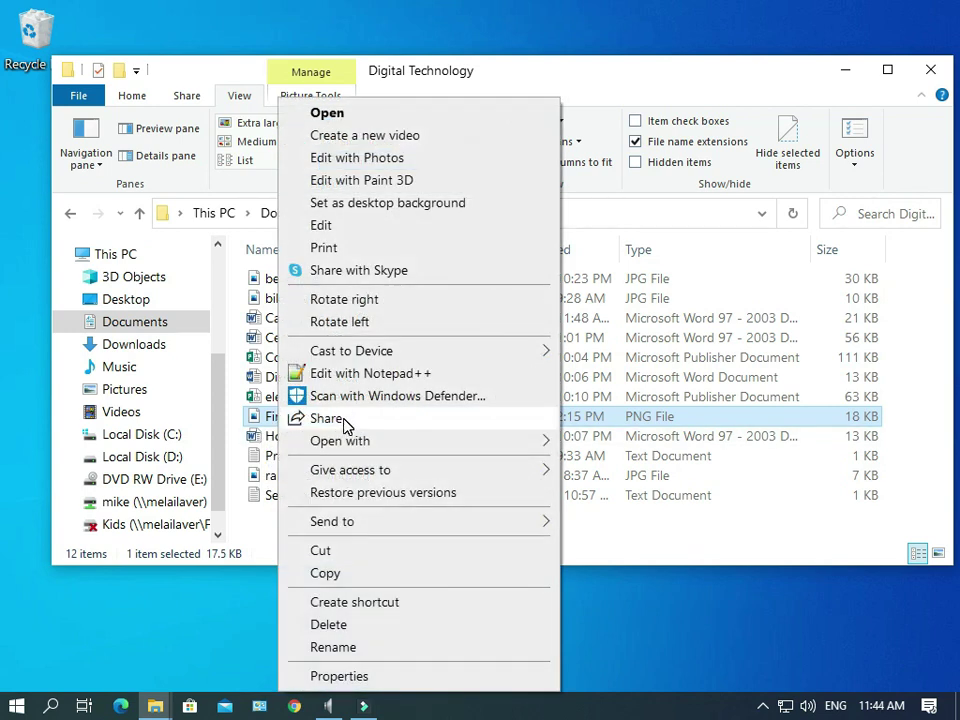
{"action": "mouse_move", "coordinate": [343, 444]}
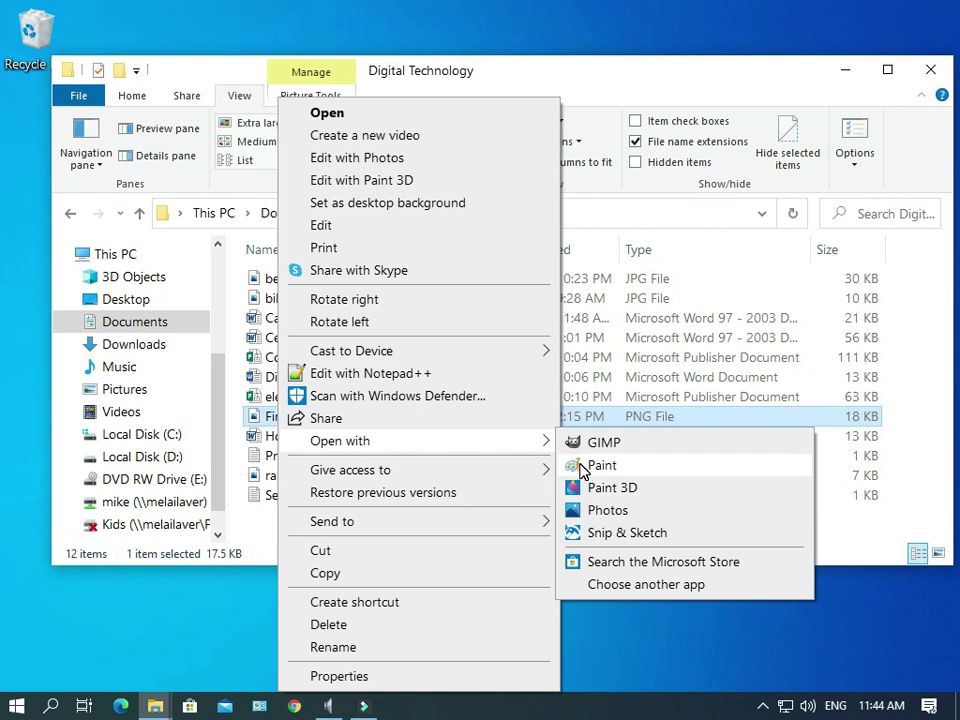
{"action": "left_click", "coordinate": [601, 465]}
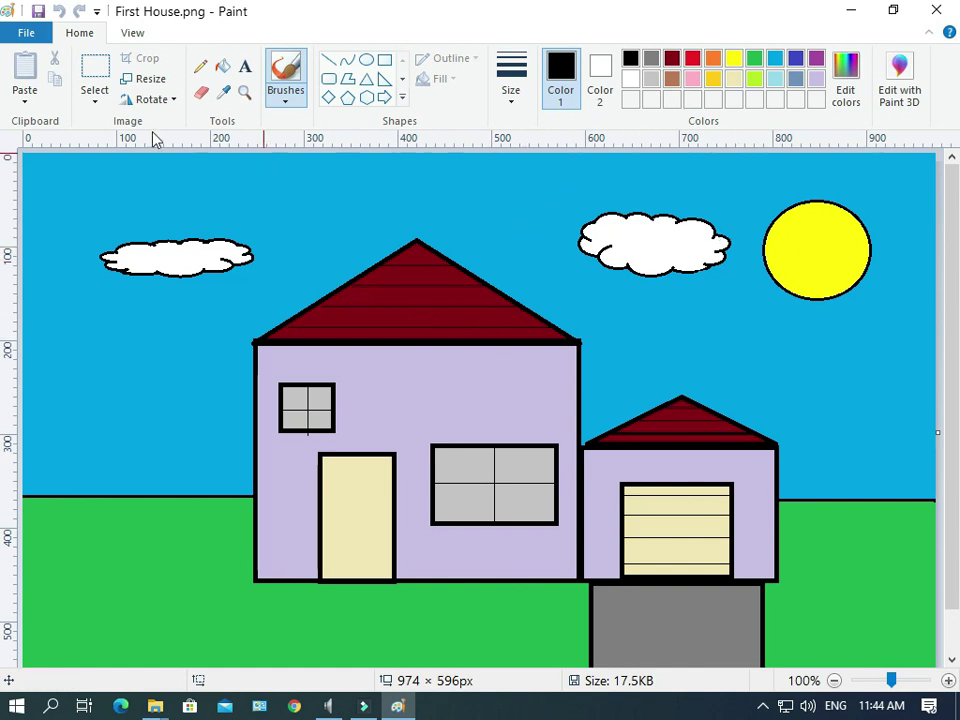
Fill the blue sky of First House.png with gold, then close Paint.
{"action": "left_click", "coordinate": [223, 66]}
{"action": "left_click", "coordinate": [711, 82]}
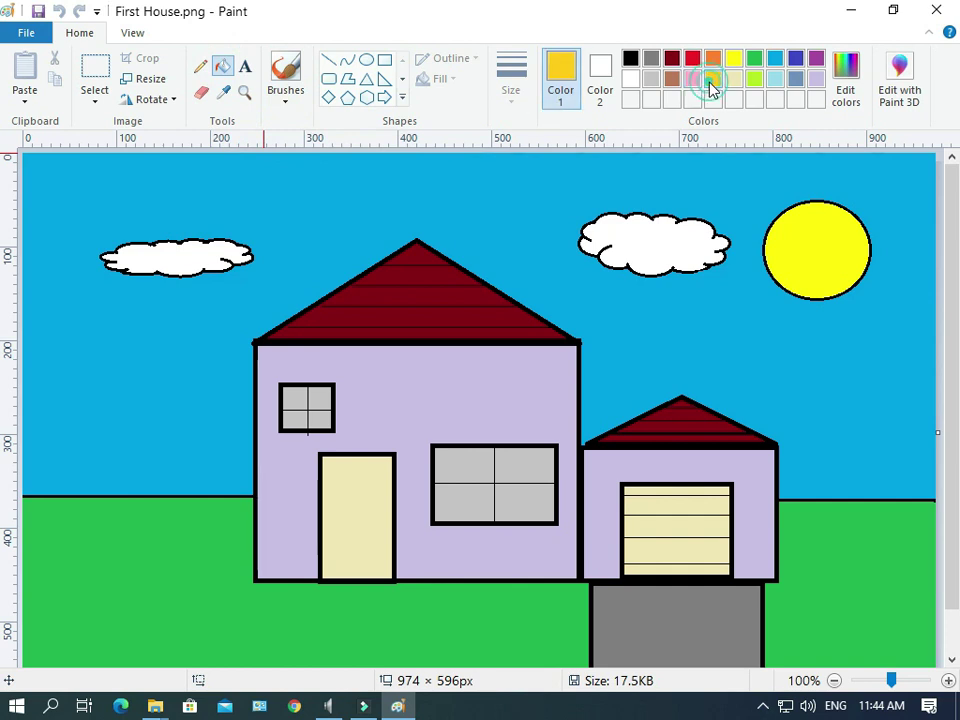
{"action": "left_click", "coordinate": [503, 188]}
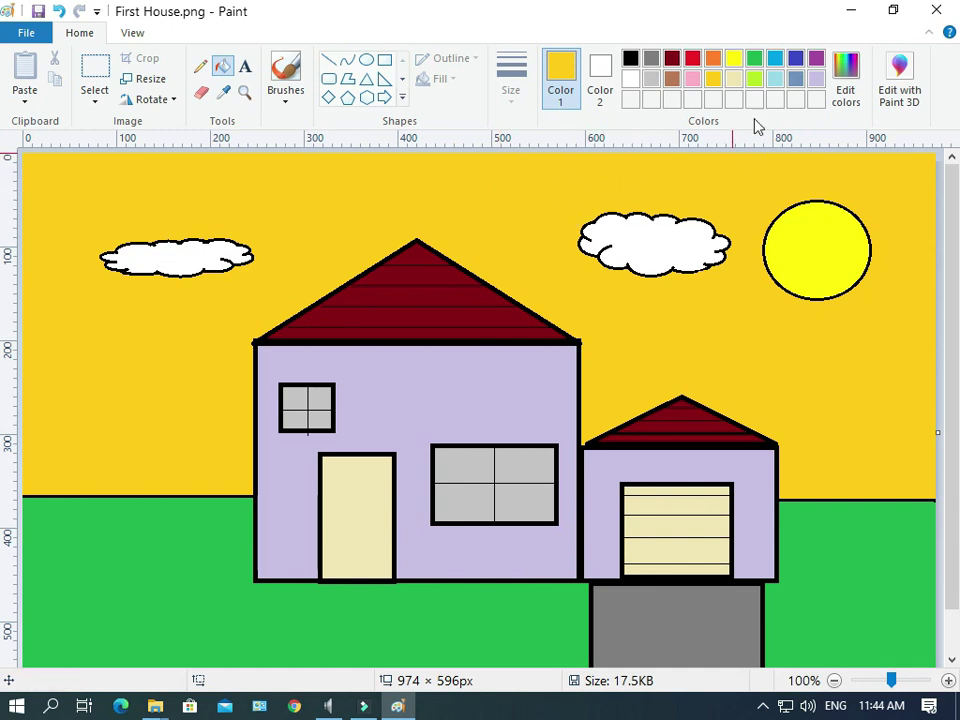
{"action": "left_click", "coordinate": [943, 14]}
Discard the gold sky change and select electrical safety poster.pub.
{"action": "left_click", "coordinate": [493, 380]}
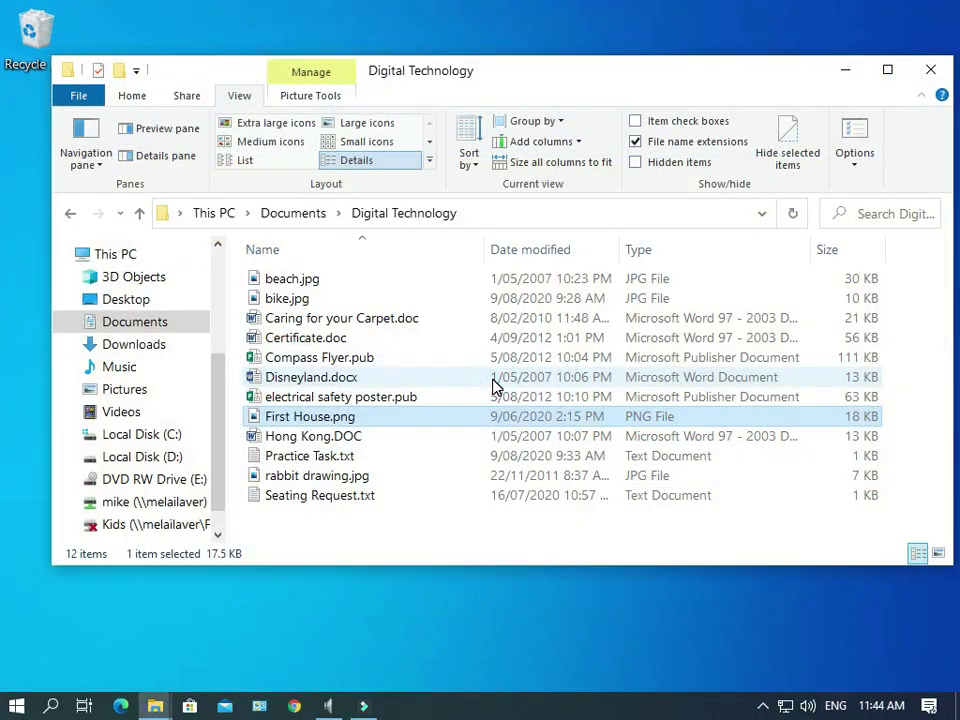
{"action": "key", "text": "alt"}
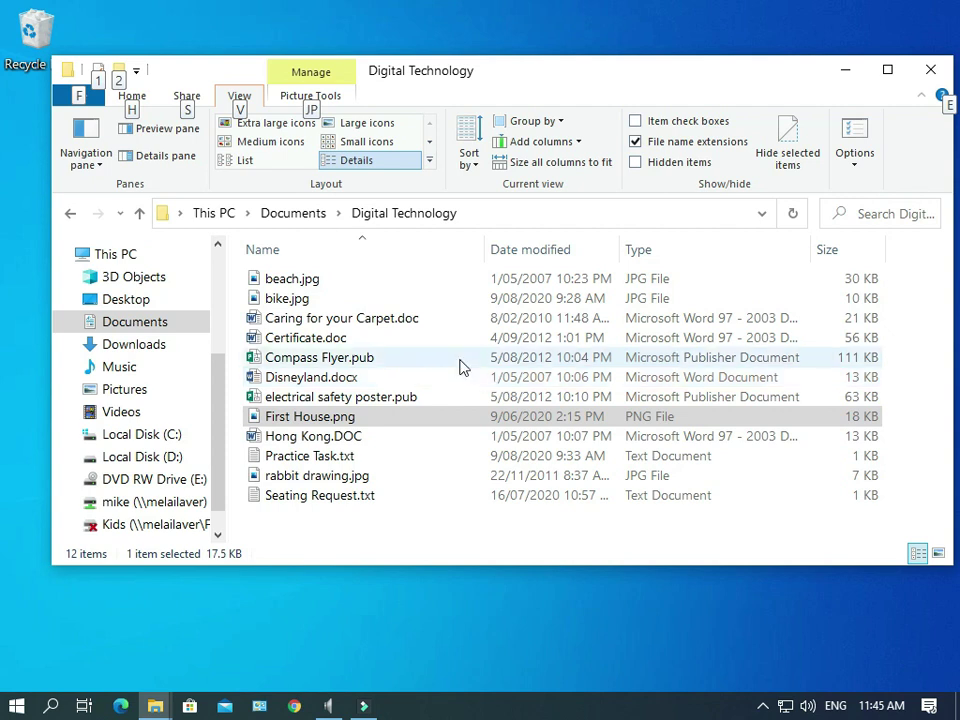
{"action": "left_click", "coordinate": [311, 401]}
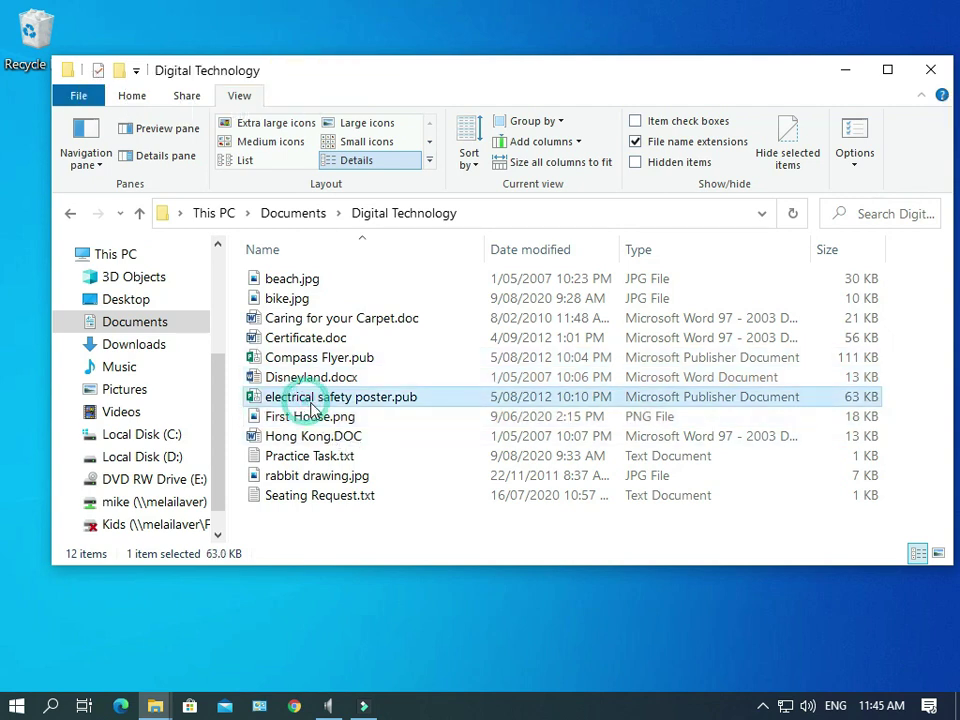
Rename the poster's extension from pub to docx.
{"action": "right_click", "coordinate": [400, 404]}
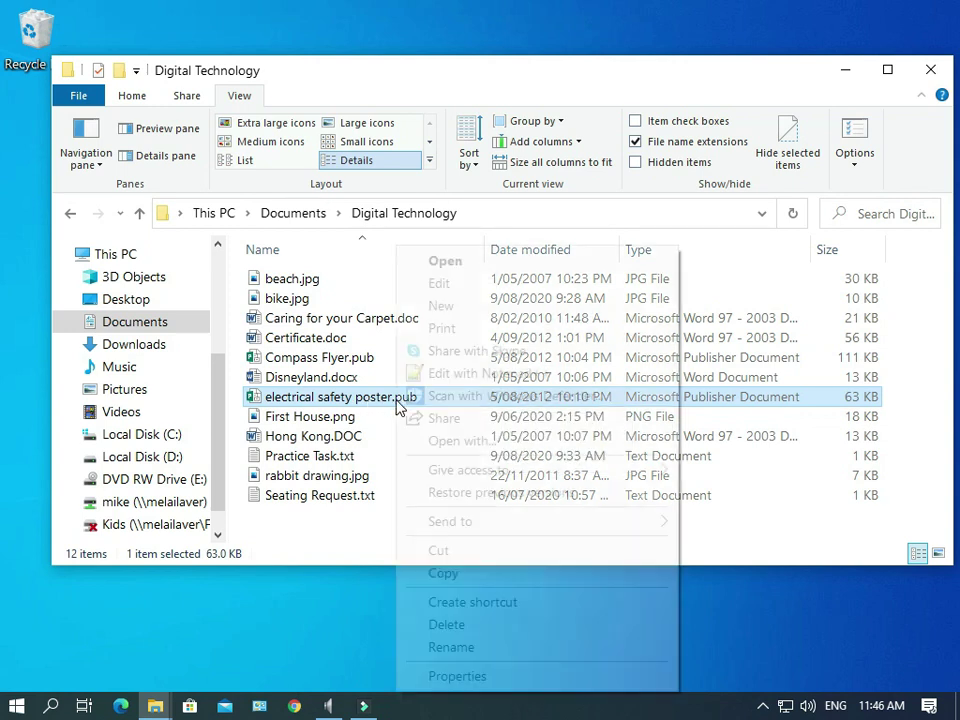
{"action": "left_click", "coordinate": [452, 647]}
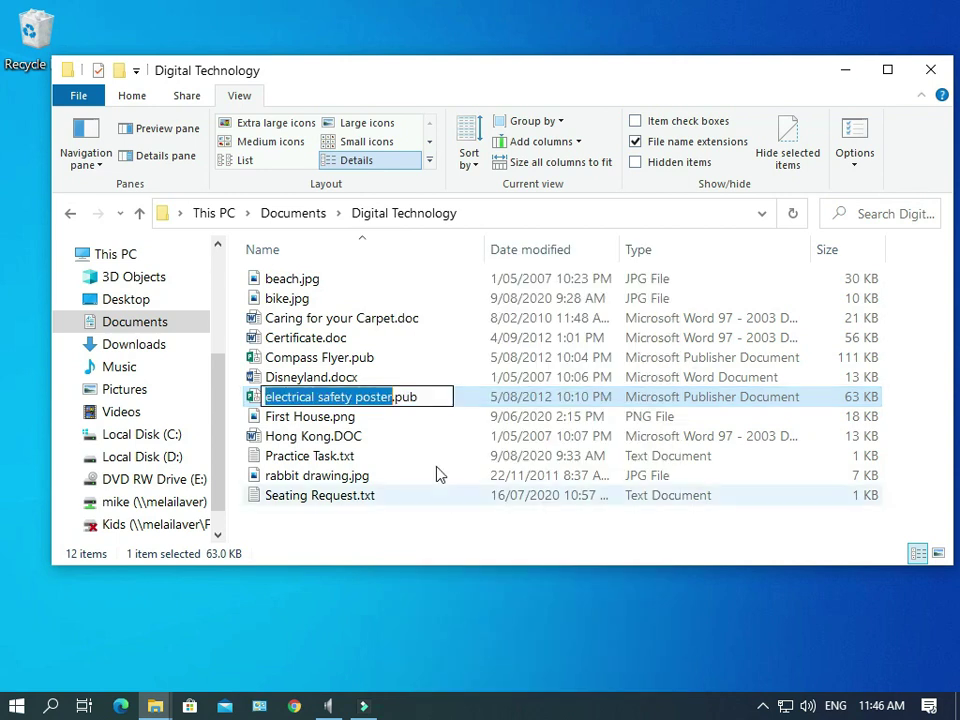
{"action": "left_click", "coordinate": [396, 397]}
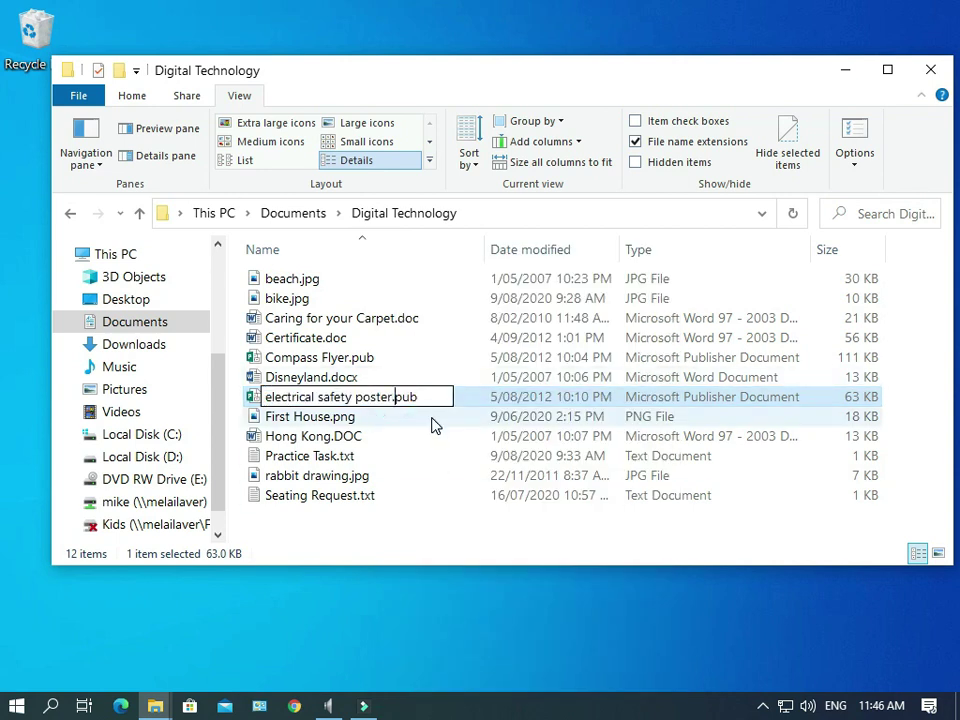
{"action": "key", "text": "Delete"}
{"action": "key", "text": "Delete"}
{"action": "key", "text": "Delete"}
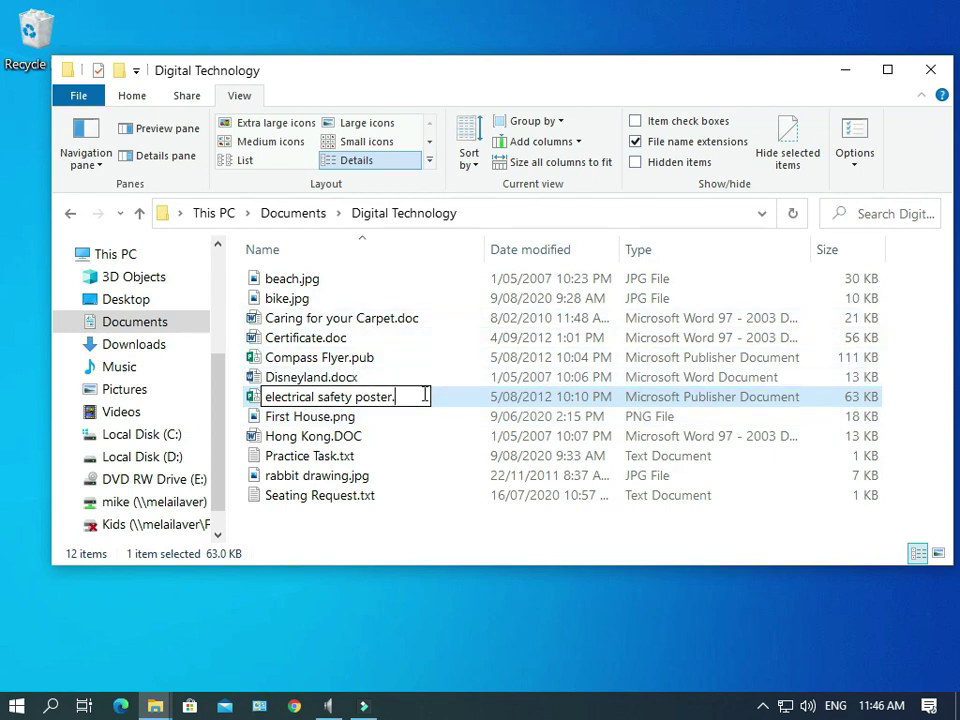
{"action": "type", "text": "doc"}
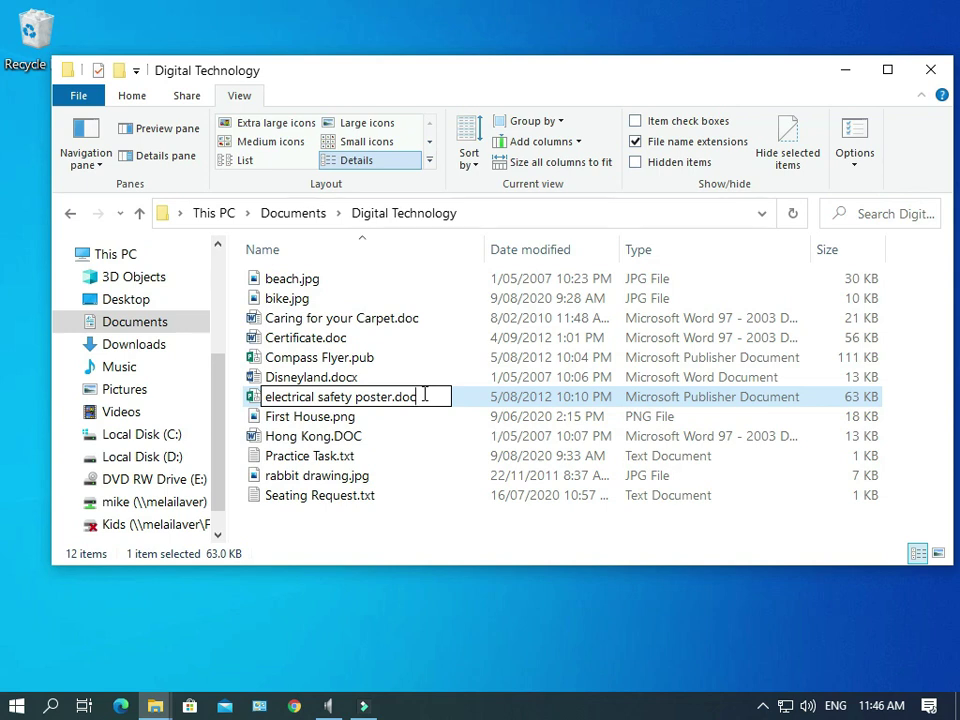
{"action": "type", "text": "x"}
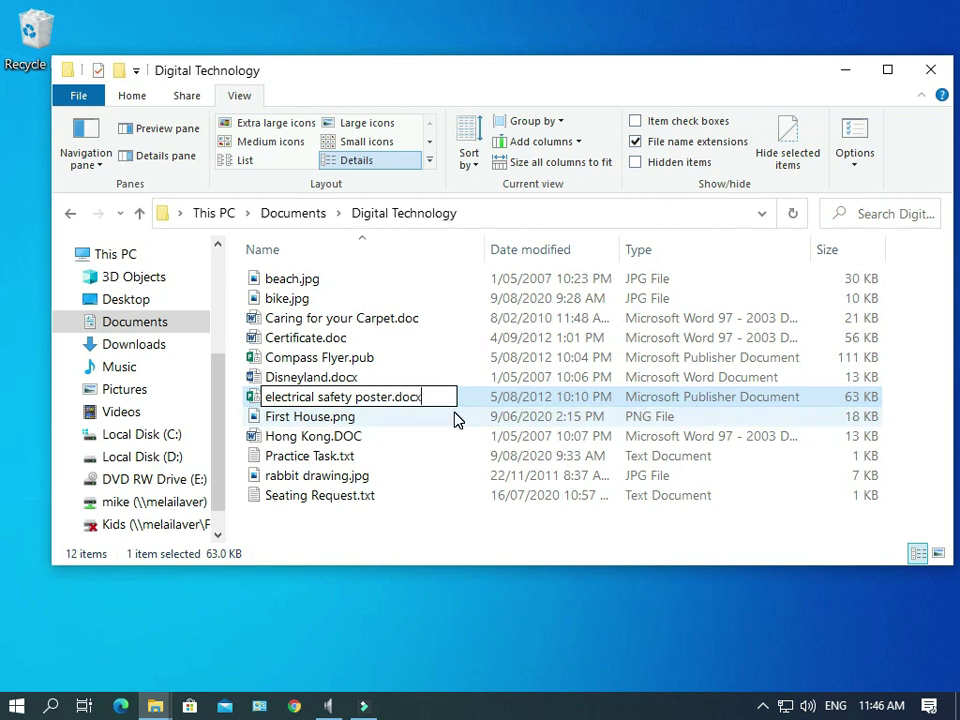
{"action": "key", "text": "Return"}
Accept the warning so the poster becomes electrical safety poster.docx.
{"action": "left_click_drag", "start_coordinate": [474, 264], "coordinate": [398, 265]}
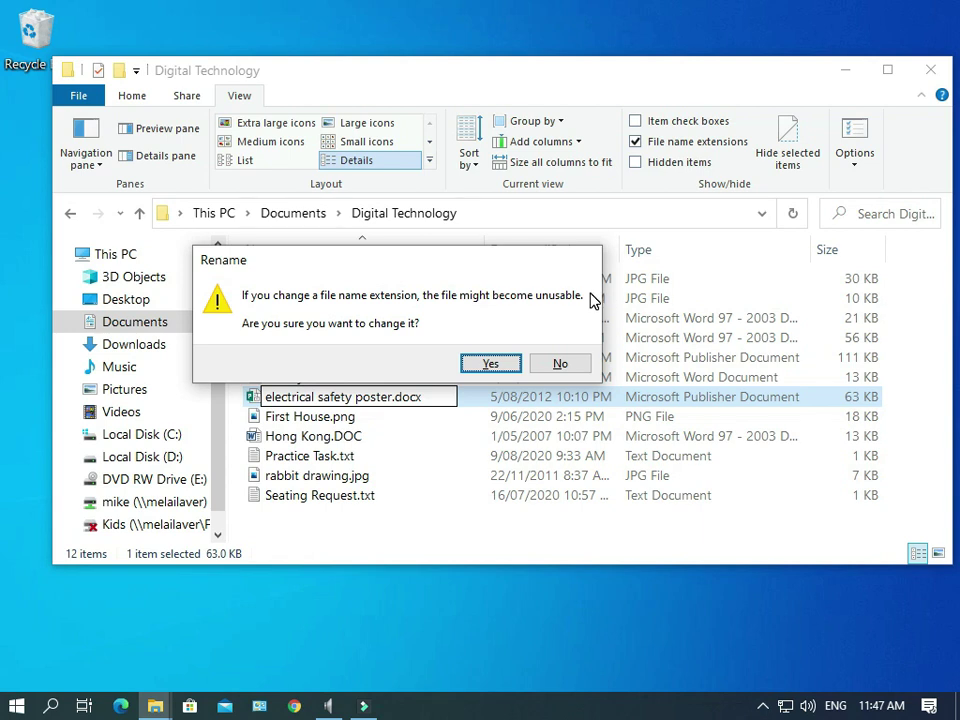
{"action": "left_click", "coordinate": [478, 368]}
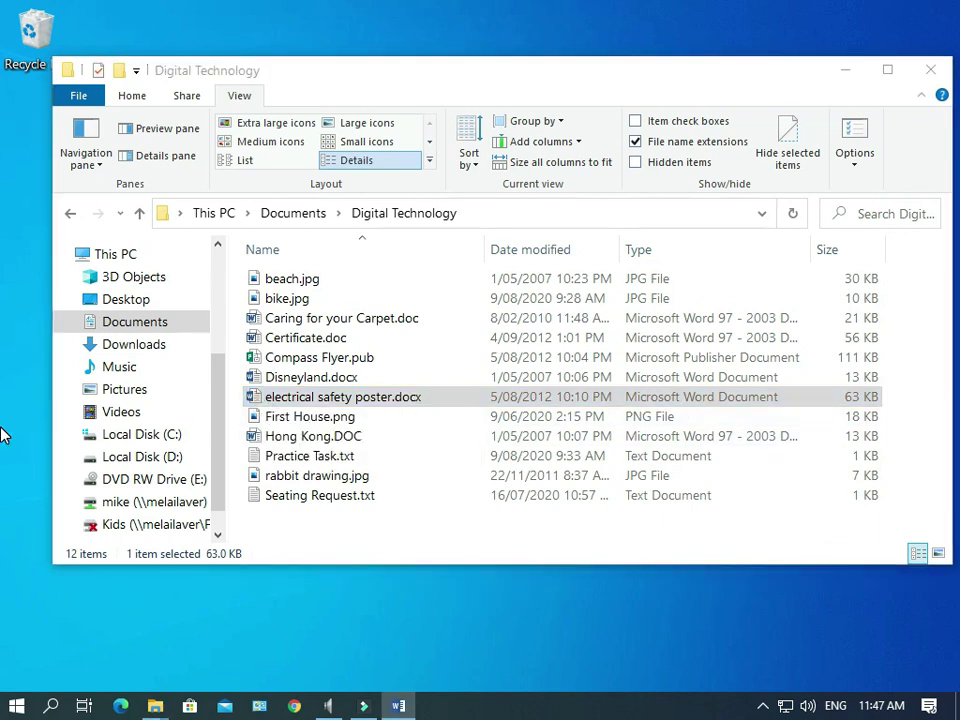
{"action": "key", "text": "alt"}
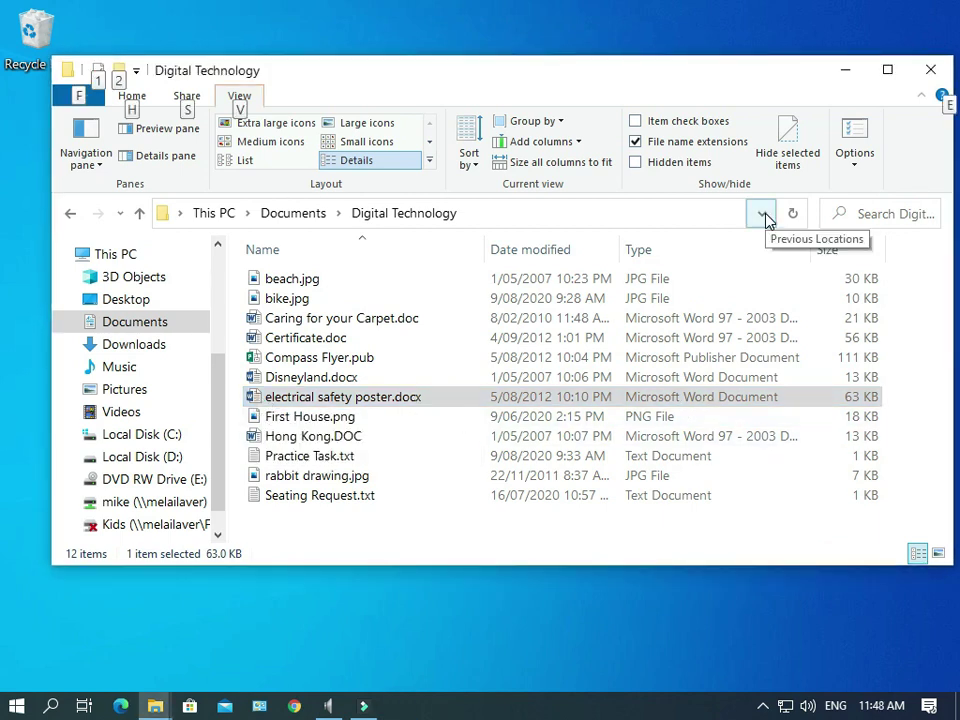
Open electrical safety poster.docx in Word, dismiss the can't-open error and decline content recovery.
{"action": "left_click", "coordinate": [262, 400]}
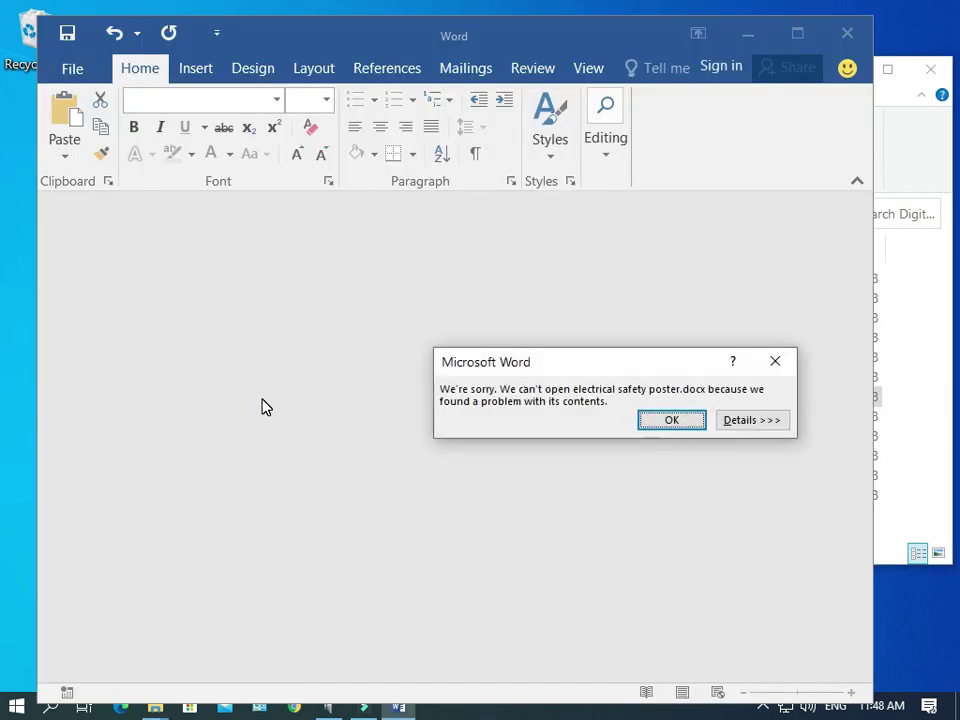
{"action": "left_click_drag", "start_coordinate": [490, 369], "coordinate": [355, 329]}
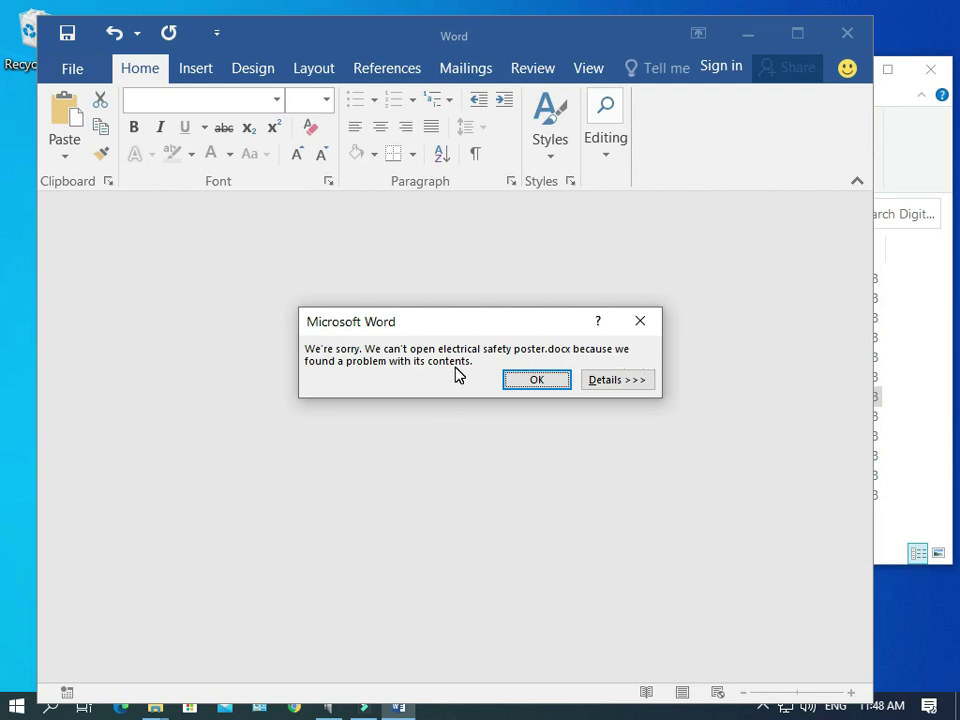
{"action": "left_click", "coordinate": [558, 388]}
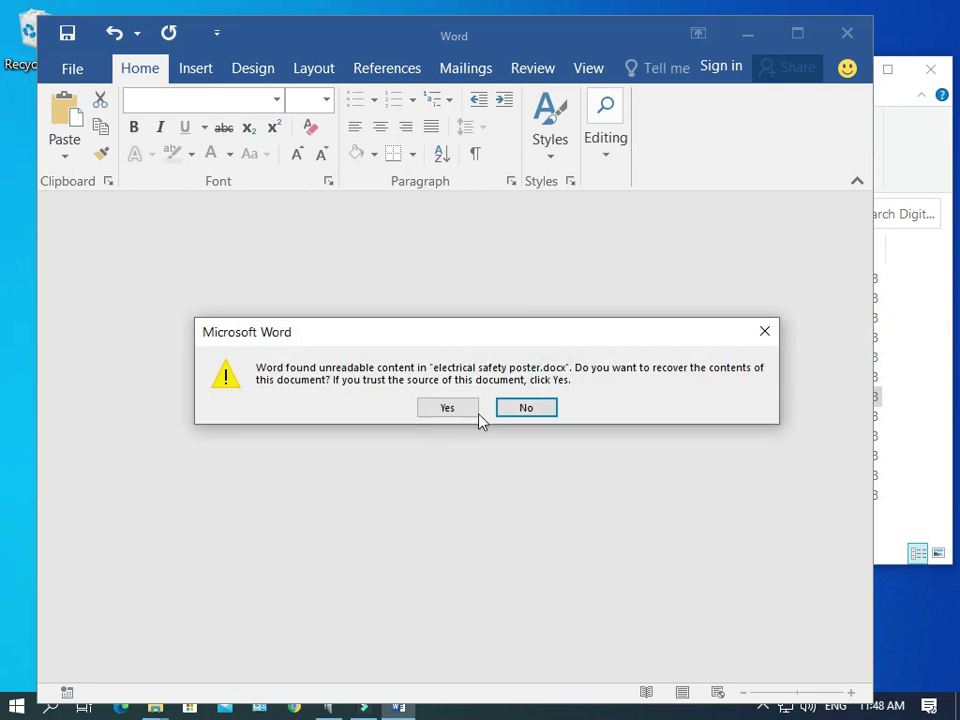
{"action": "left_click", "coordinate": [526, 408]}
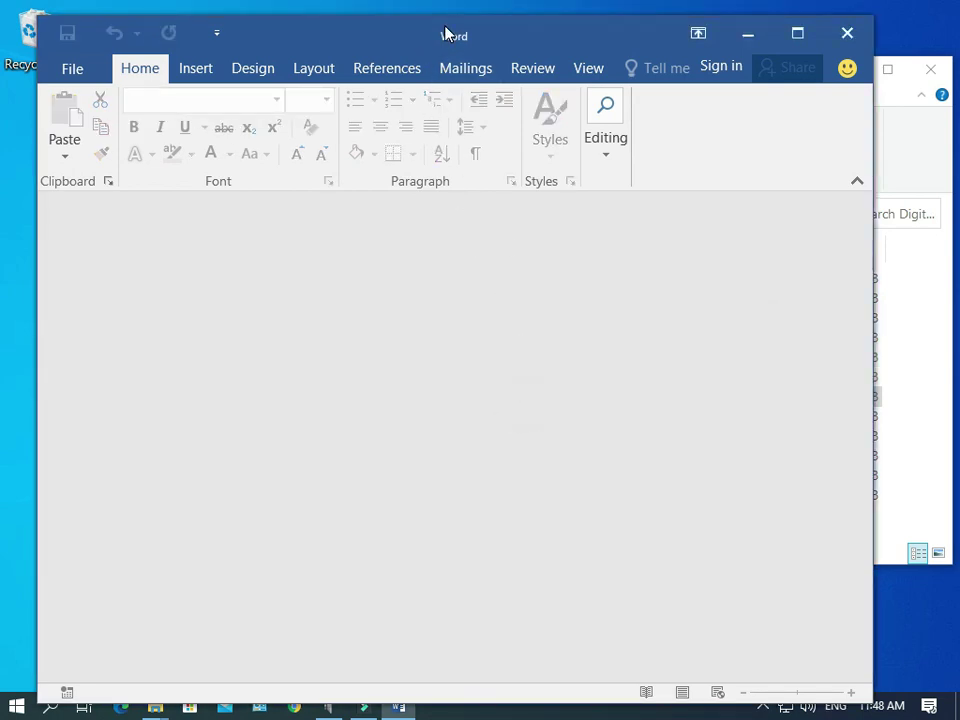
{"action": "left_click_drag", "start_coordinate": [547, 36], "coordinate": [530, 431]}
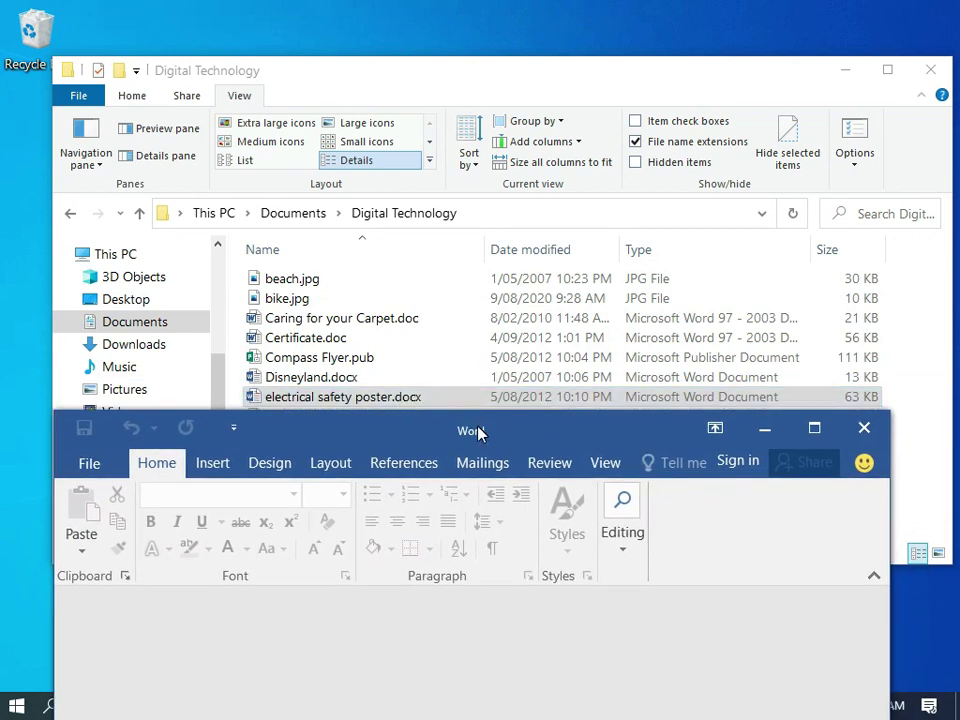
{"action": "left_click_drag", "start_coordinate": [480, 433], "coordinate": [492, 193]}
Close Word and rename electrical safety poster.docx back to .pub, accepting the warning.
{"action": "left_click", "coordinate": [886, 200]}
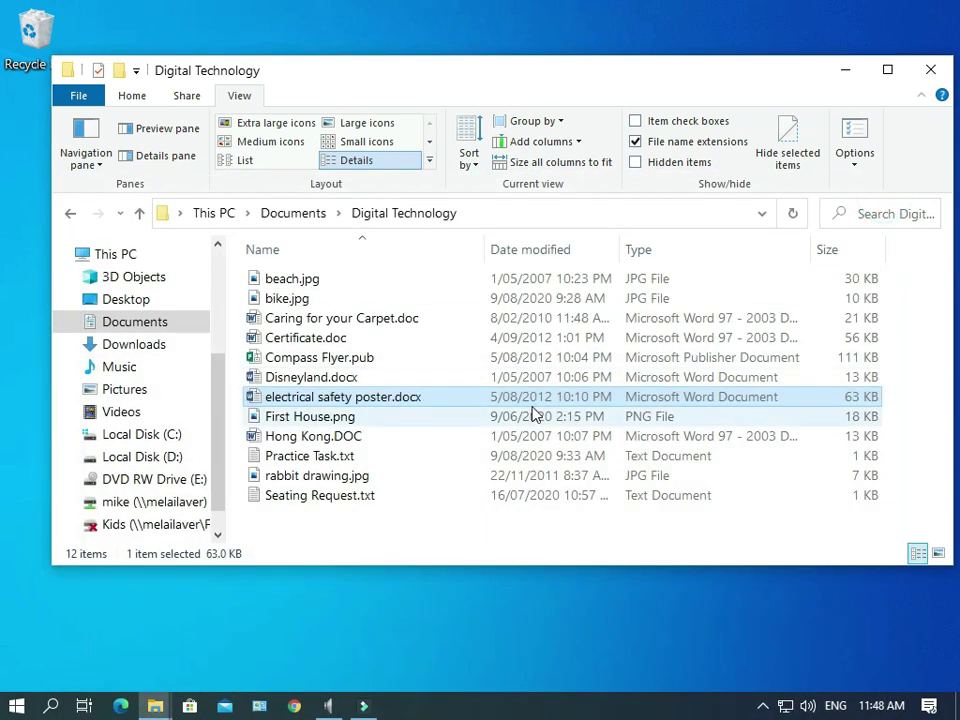
{"action": "mouse_move", "coordinate": [420, 401]}
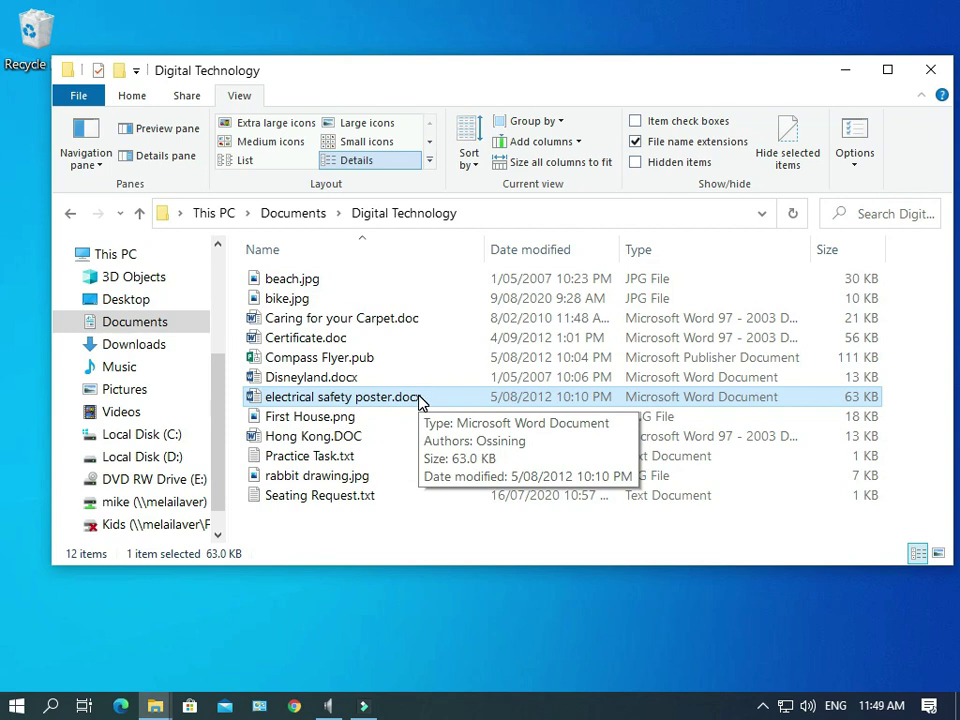
{"action": "left_click", "coordinate": [414, 395]}
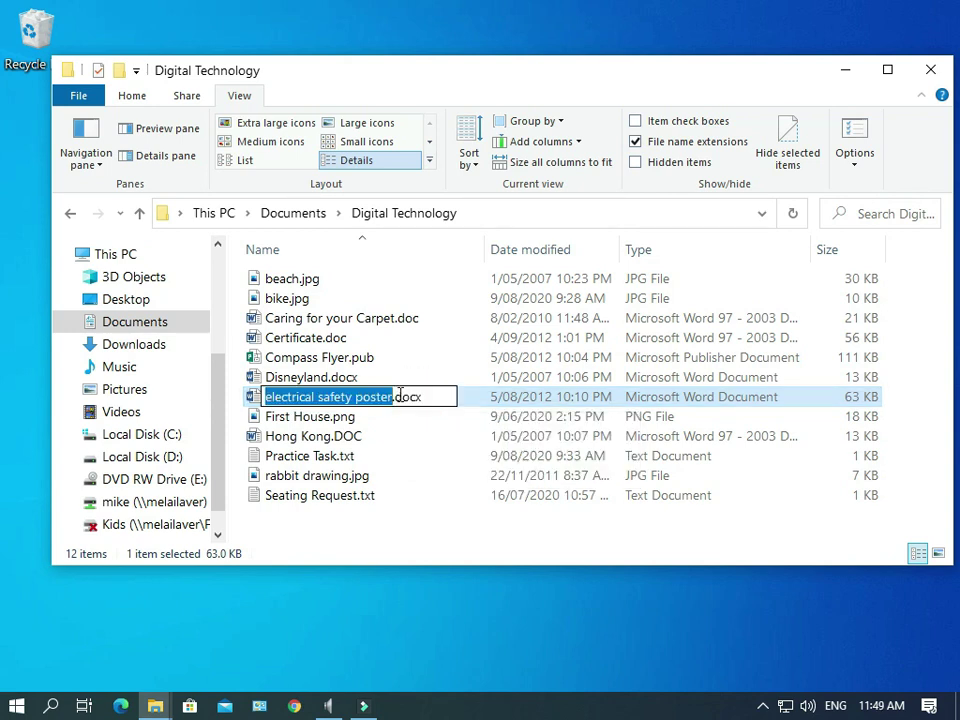
{"action": "left_click_drag", "start_coordinate": [394, 397], "coordinate": [429, 398]}
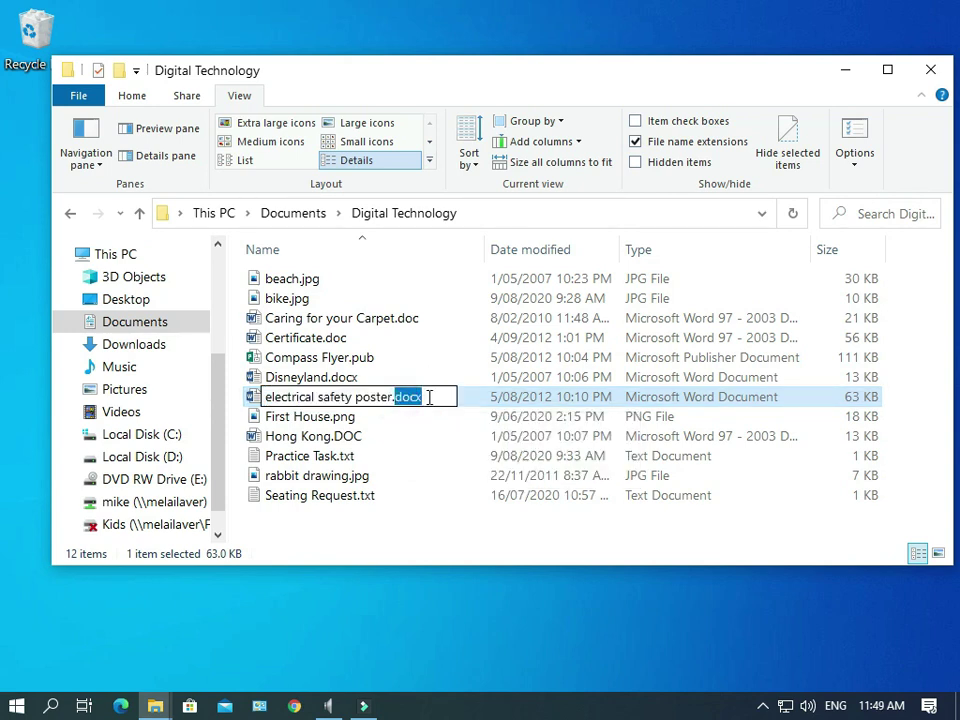
{"action": "type", "text": "pub"}
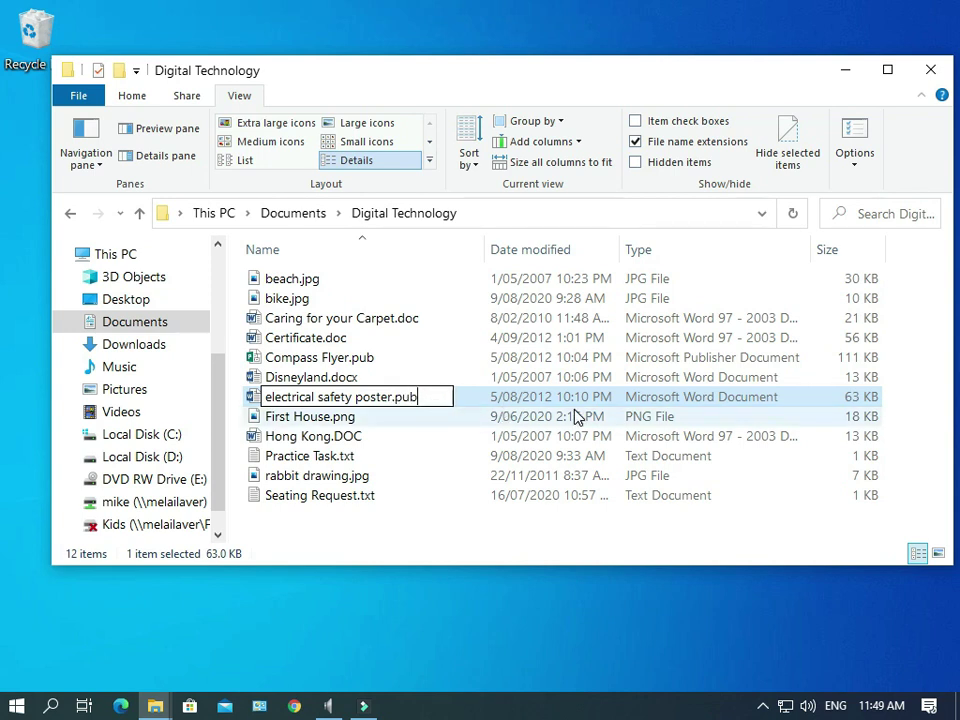
{"action": "key", "text": "Return"}
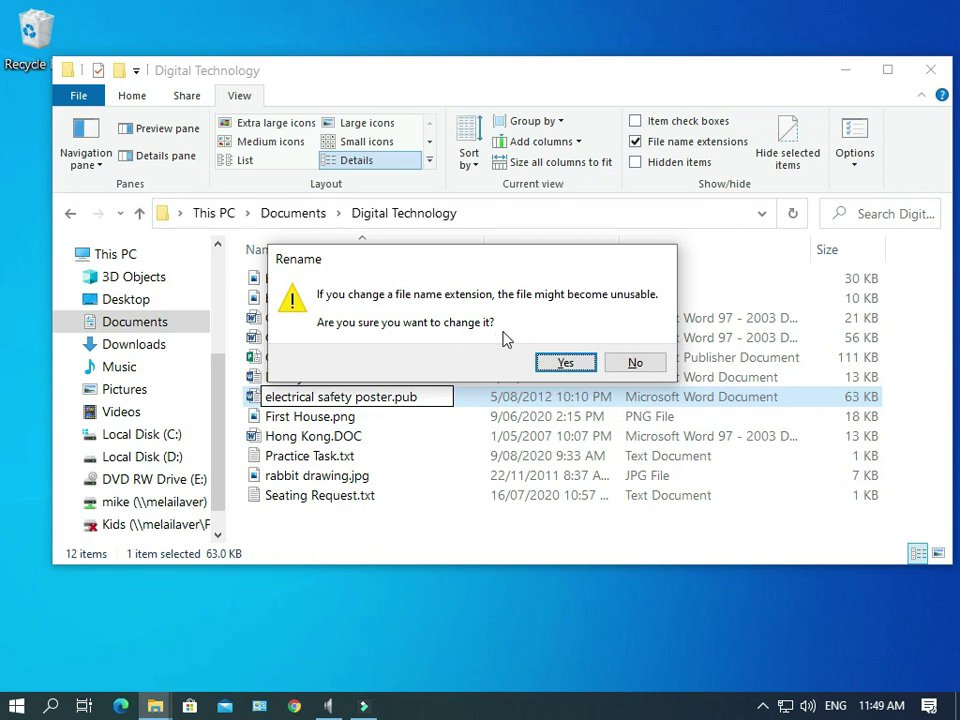
{"action": "left_click", "coordinate": [590, 364]}
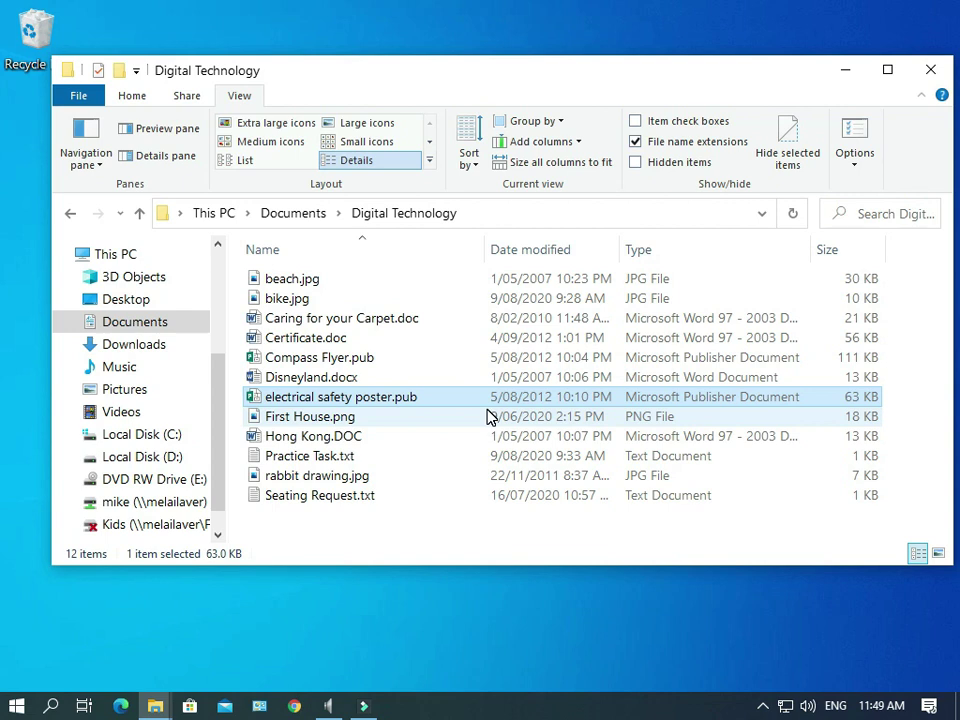
{"action": "key", "text": "Up"}
Move down the Digital Technology file list to select First House.png, then Hong Kong.DOC.
{"action": "key", "text": "Down"}
{"action": "key", "text": "Down"}
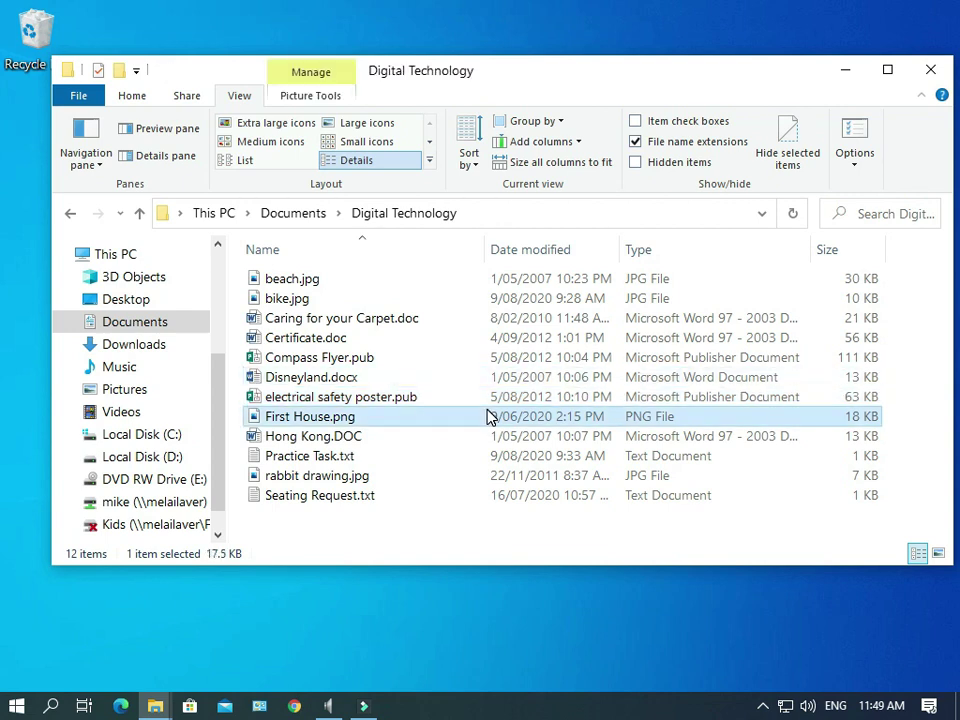
{"action": "key", "text": "Down"}
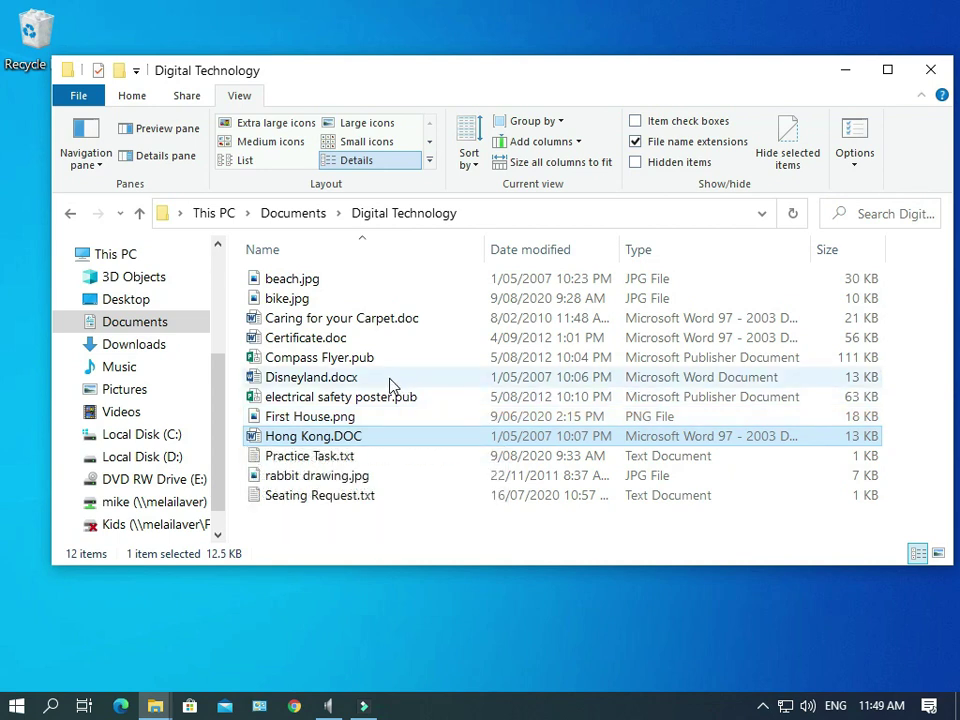
{"action": "mouse_move", "coordinate": [403, 402]}
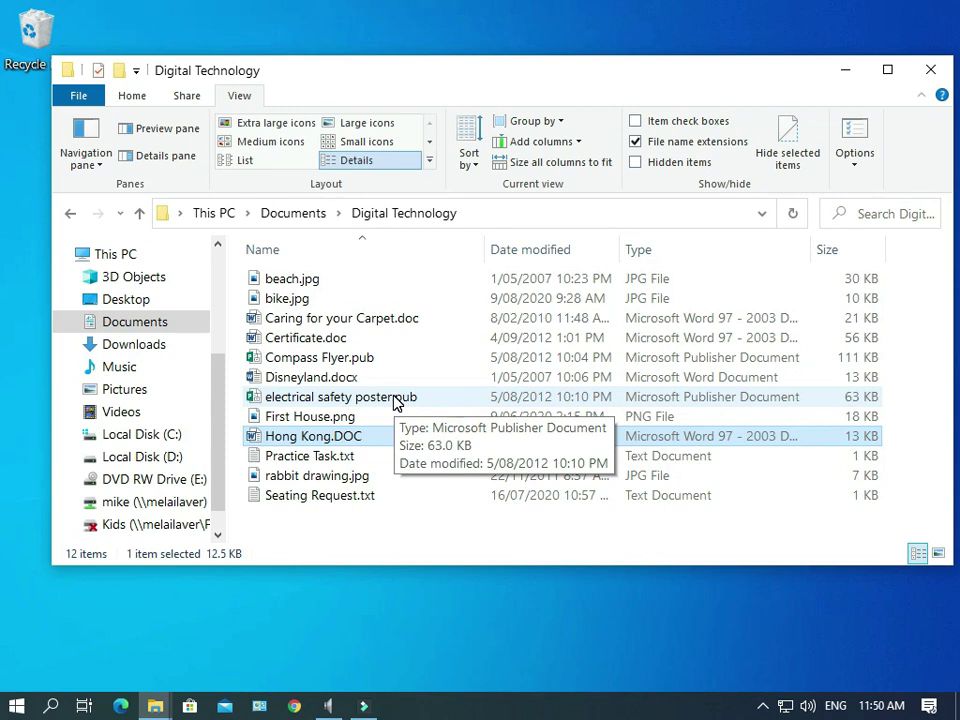
Turn File name extensions off and back on, then select electrical safety poster.pub.
{"action": "left_click", "coordinate": [636, 143]}
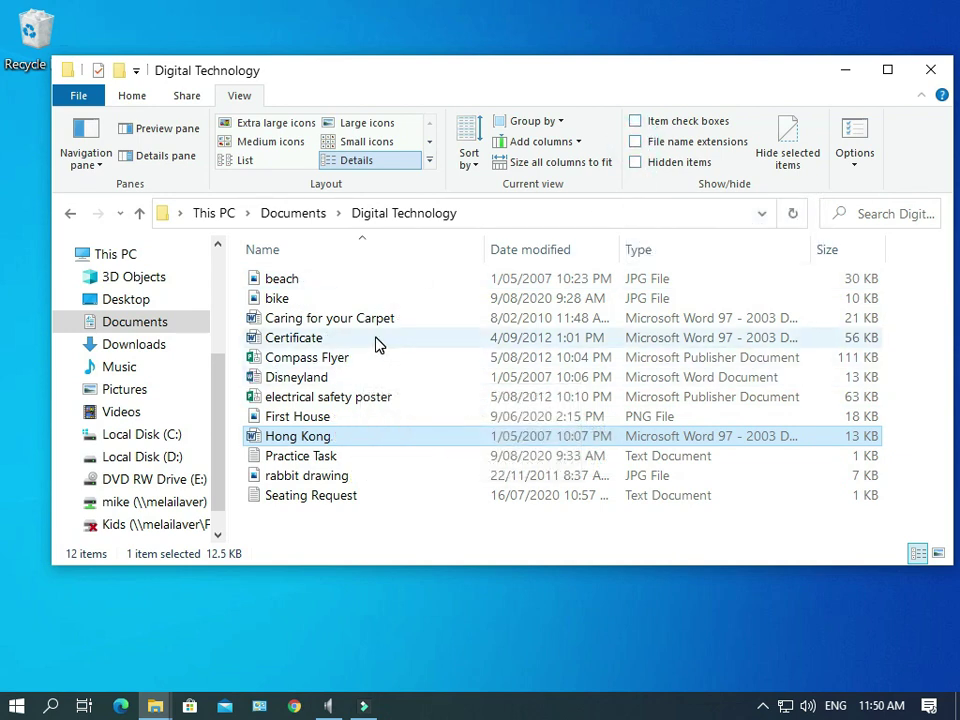
{"action": "left_click", "coordinate": [636, 141]}
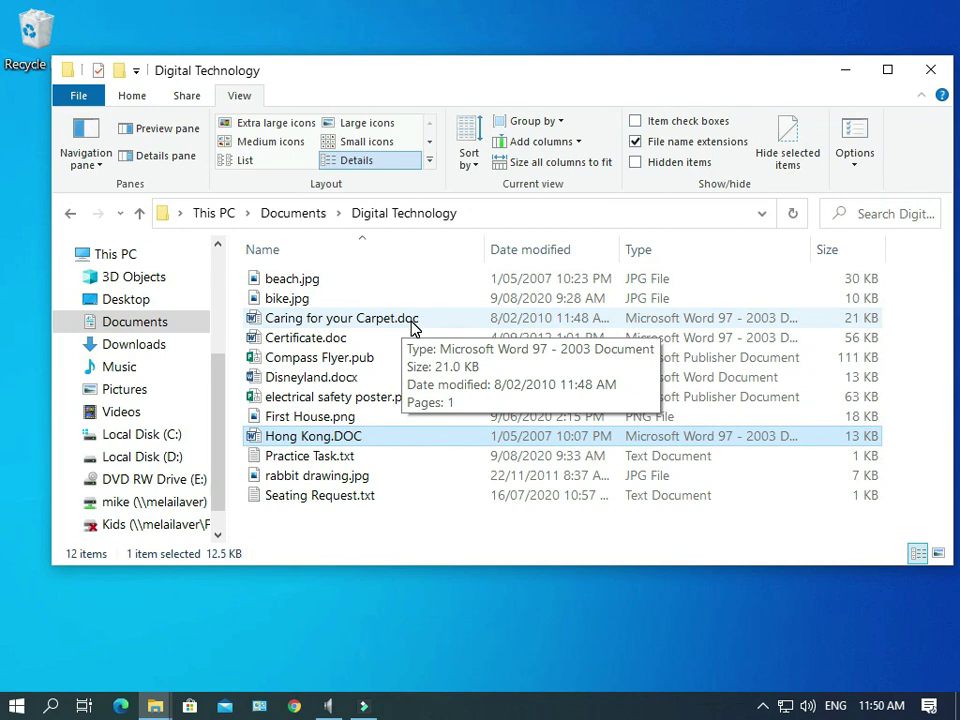
{"action": "left_click", "coordinate": [390, 400]}
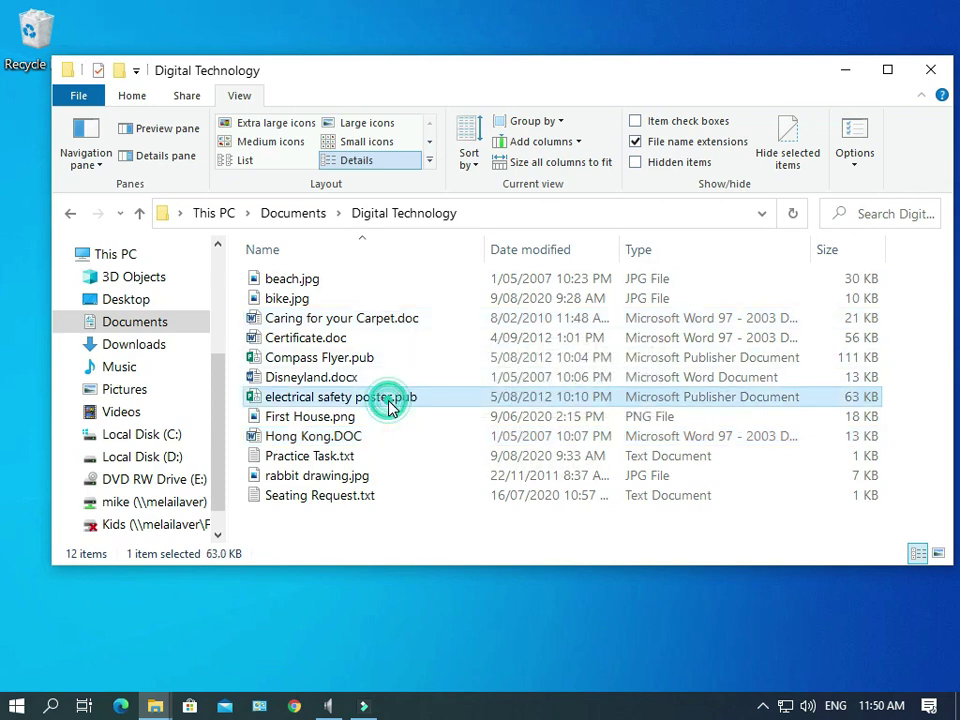
{"action": "left_click", "coordinate": [636, 142]}
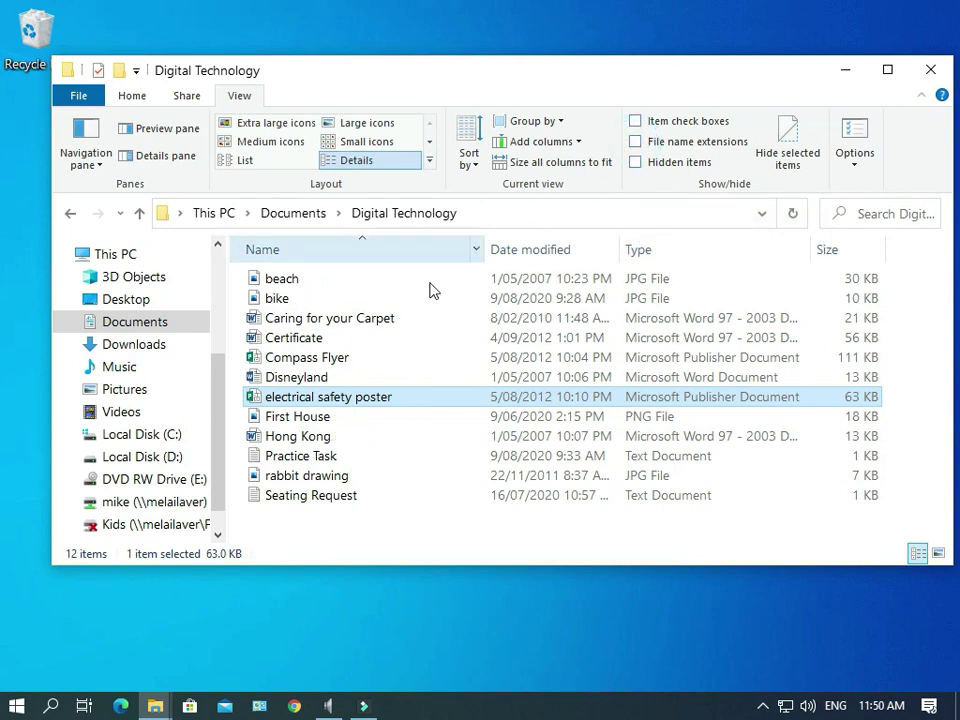
{"action": "left_click", "coordinate": [346, 400]}
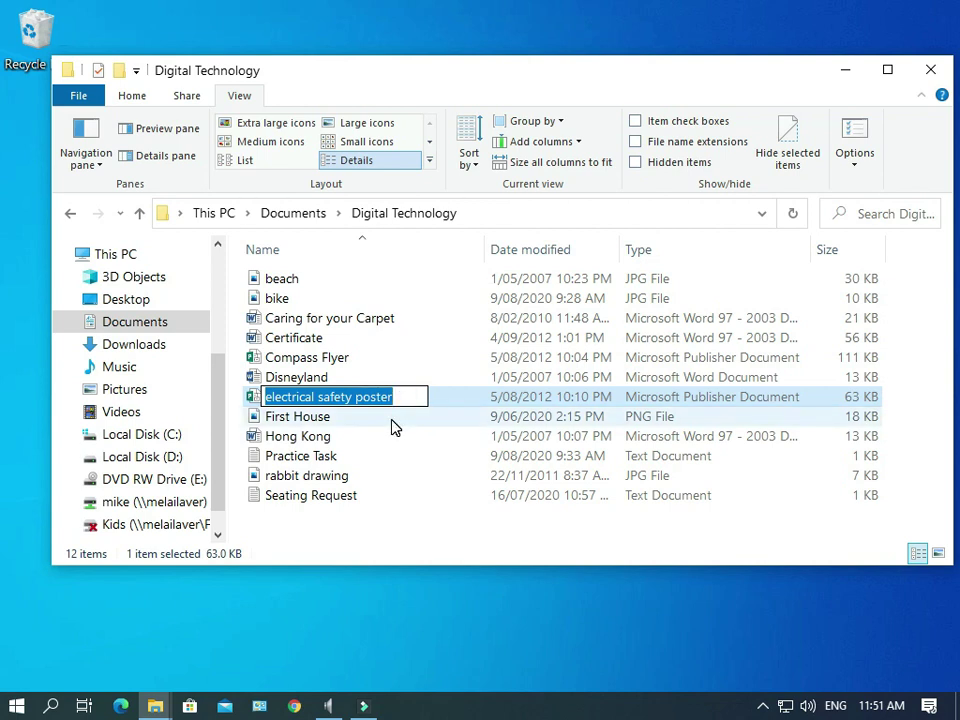
{"action": "left_click", "coordinate": [391, 418]}
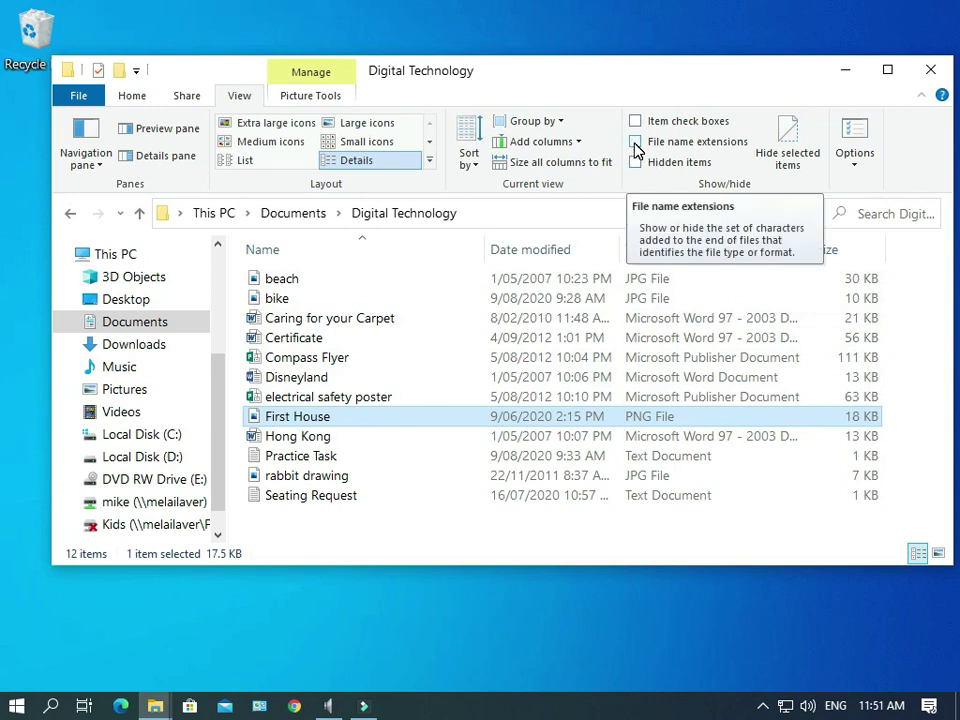
{"action": "left_click", "coordinate": [636, 144]}
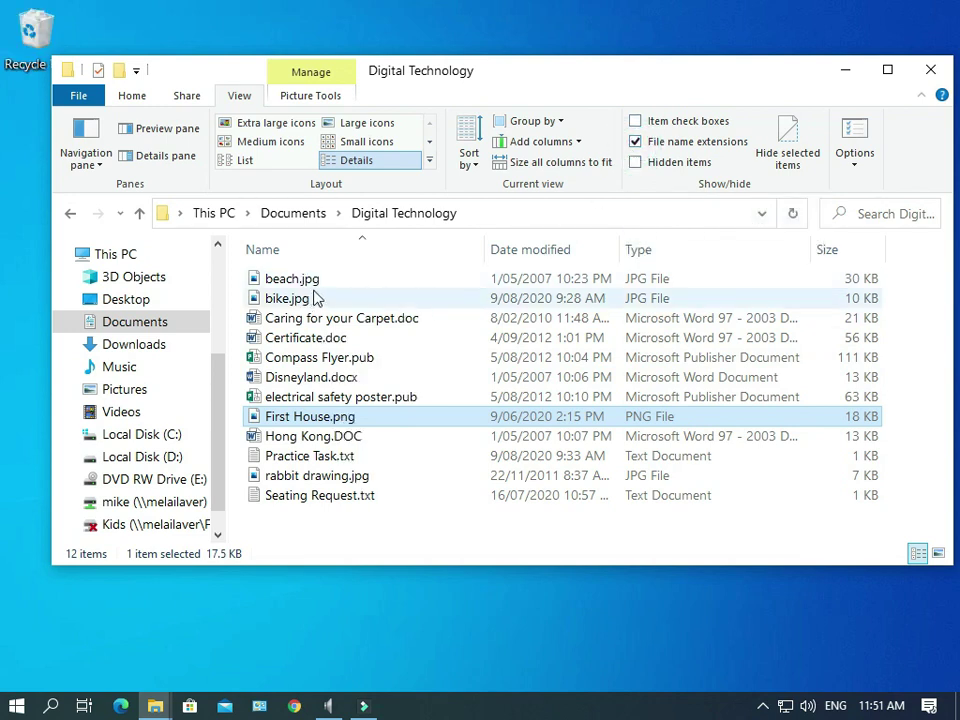